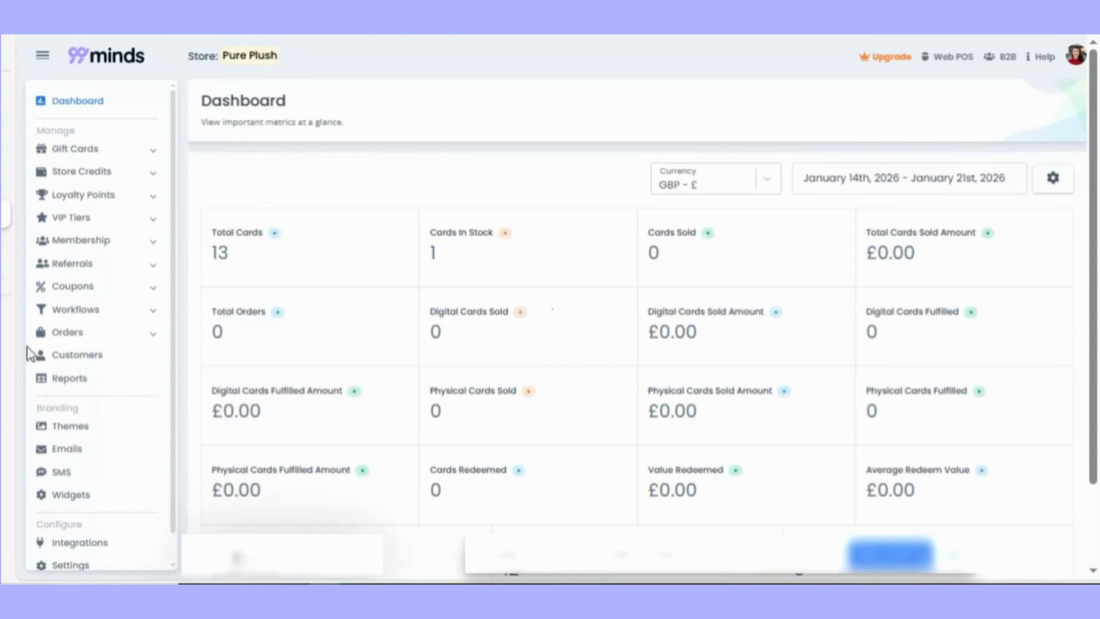
Open the Loyalty Page customization from the widget settings and expand its Rewards section.
left_click(74, 497)
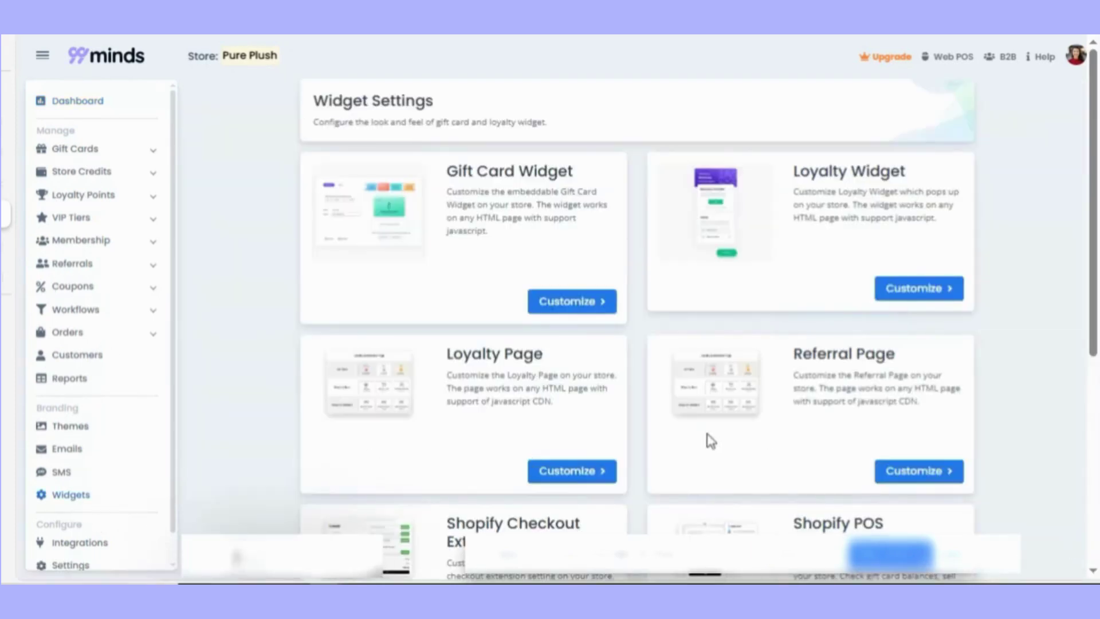
scroll(567, 421, "down", 2)
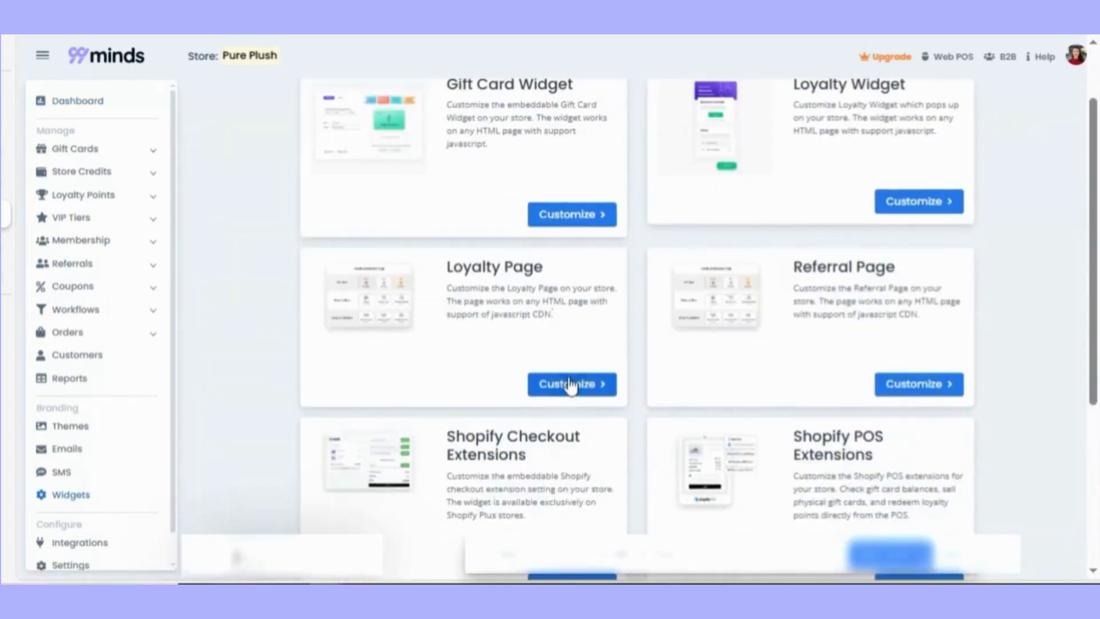
left_click(569, 382)
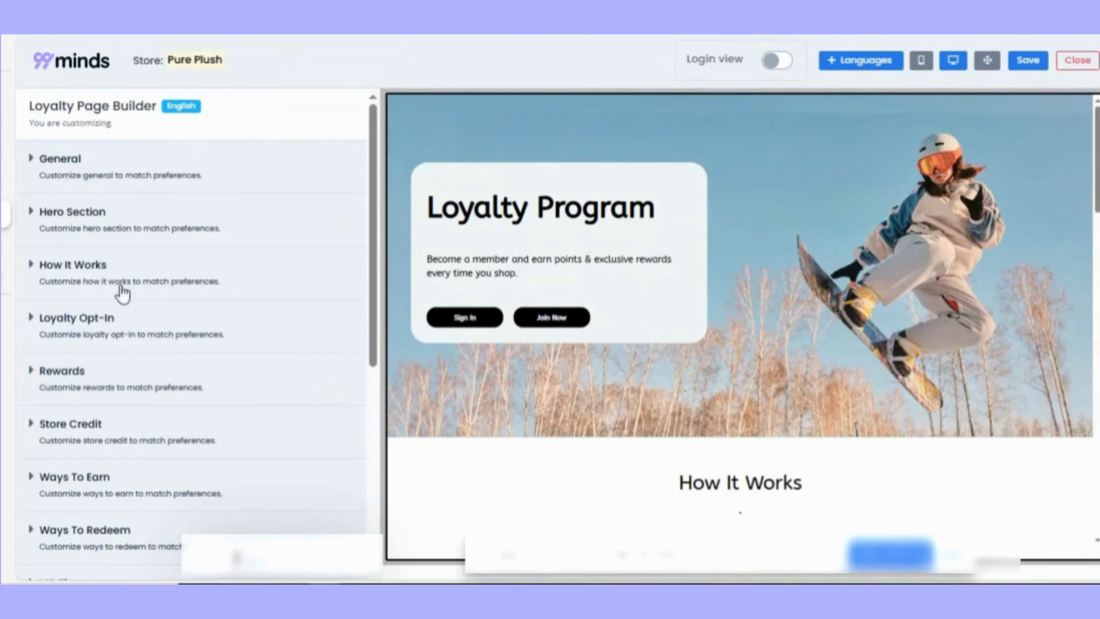
scroll(222, 401, "down", 2)
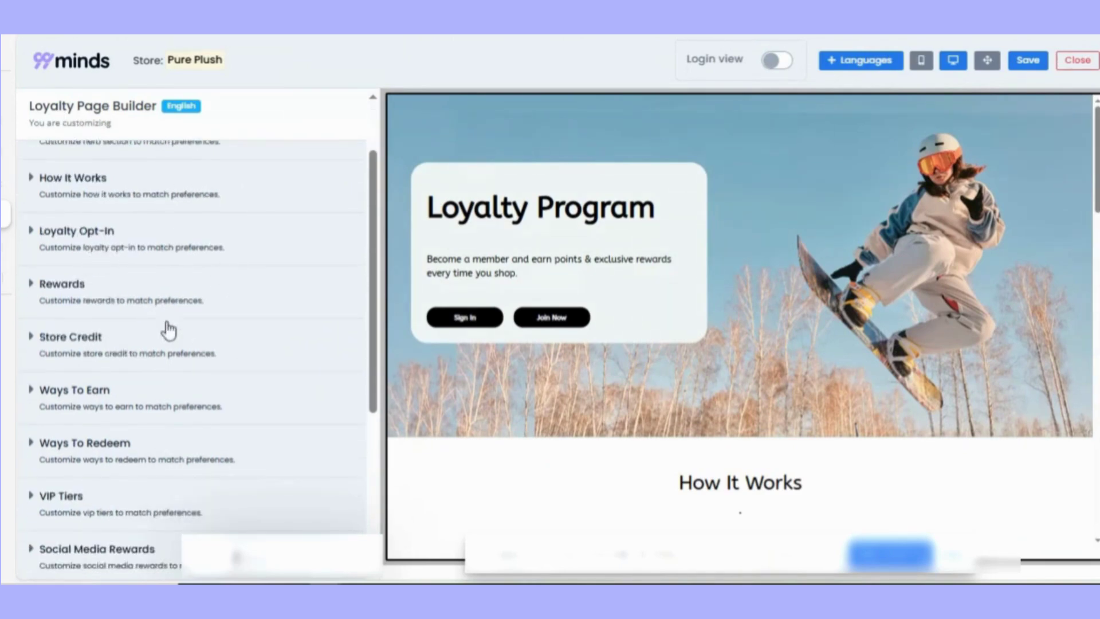
left_click(89, 300)
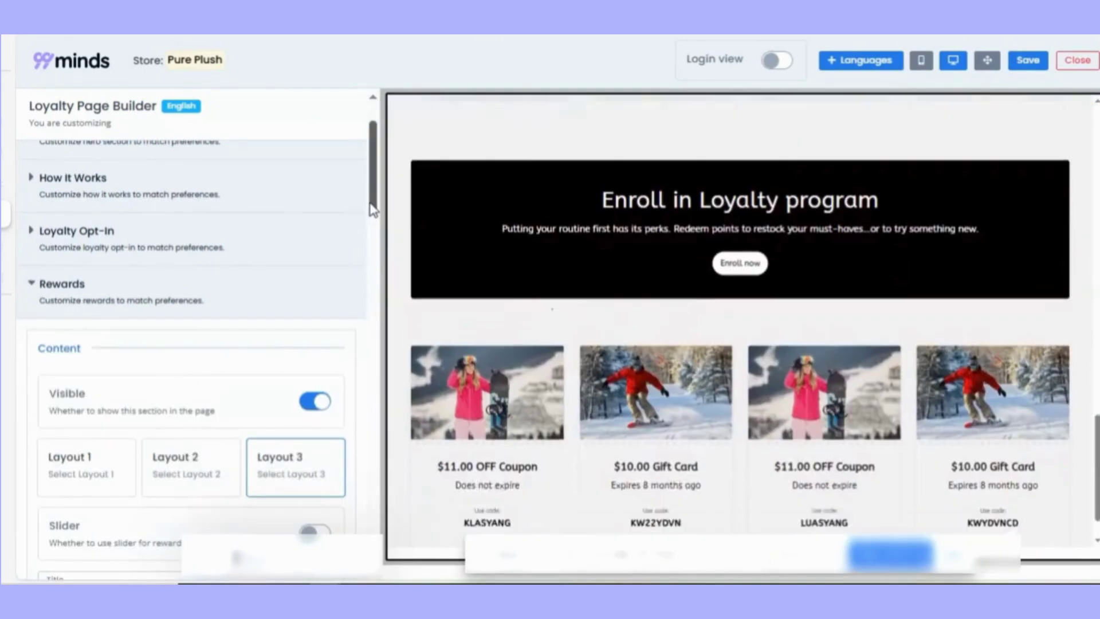
Hide the Rewards section from the loyalty page and make it visible again.
scroll(373, 226, "down", 2)
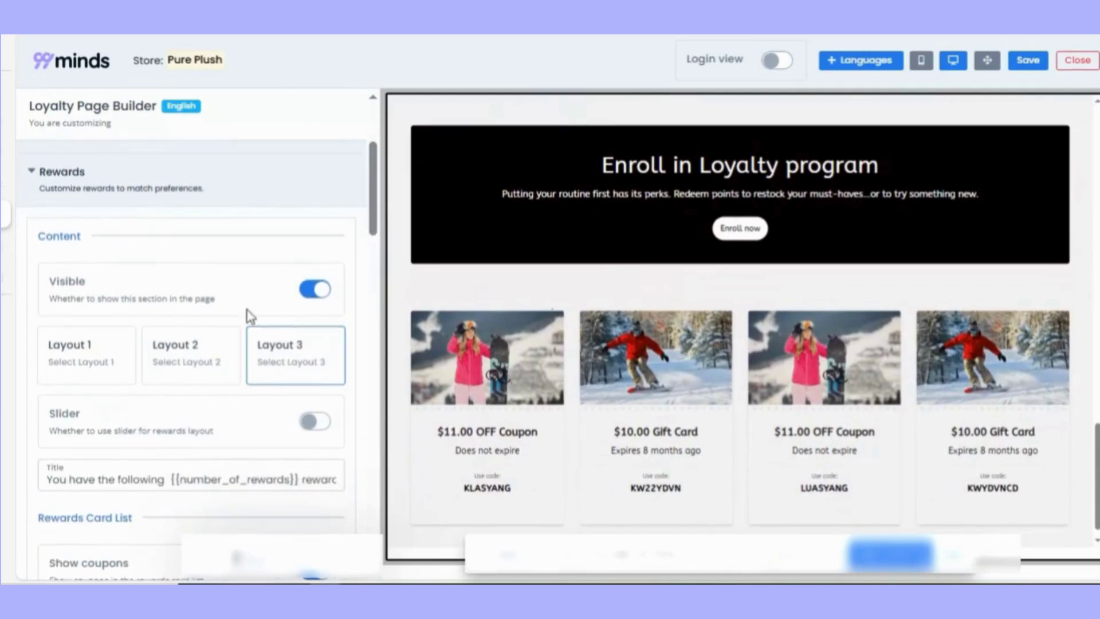
left_click(316, 291)
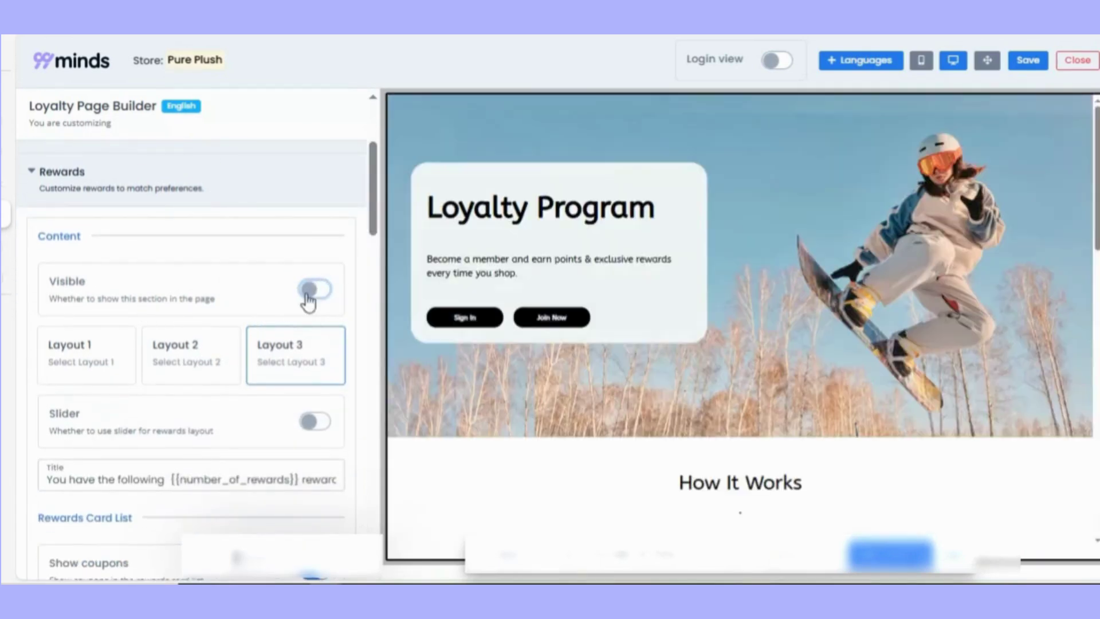
left_click(312, 290)
Try Layout 1 and Layout 2 for the rewards cards in the preview, then return to Layout 3.
left_click(78, 370)
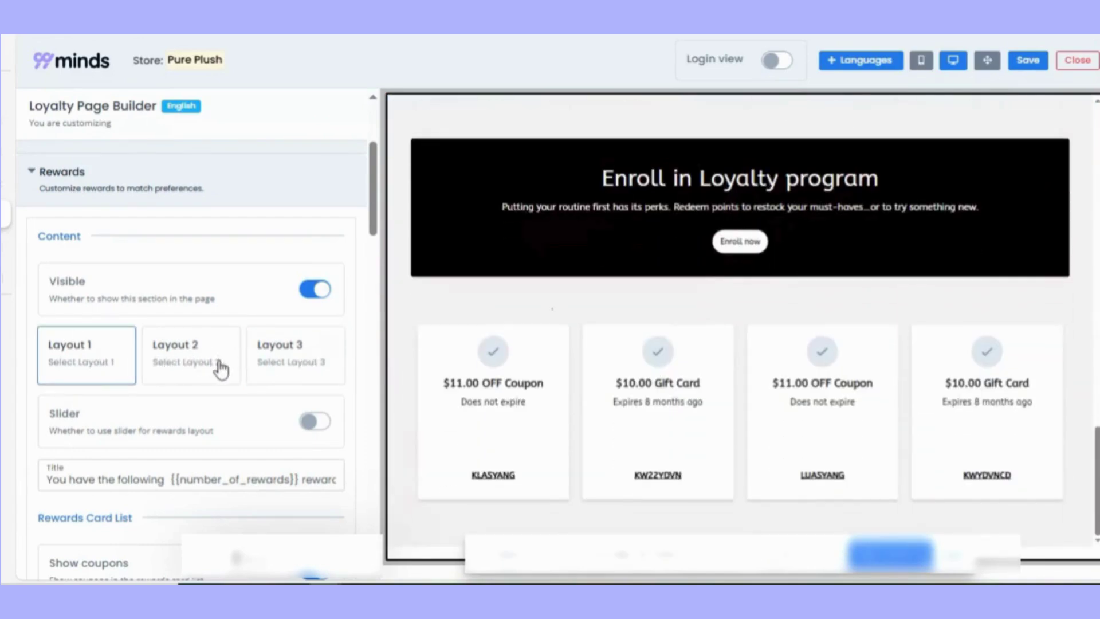
left_click(221, 369)
left_click(297, 367)
left_click(90, 372)
left_click(195, 367)
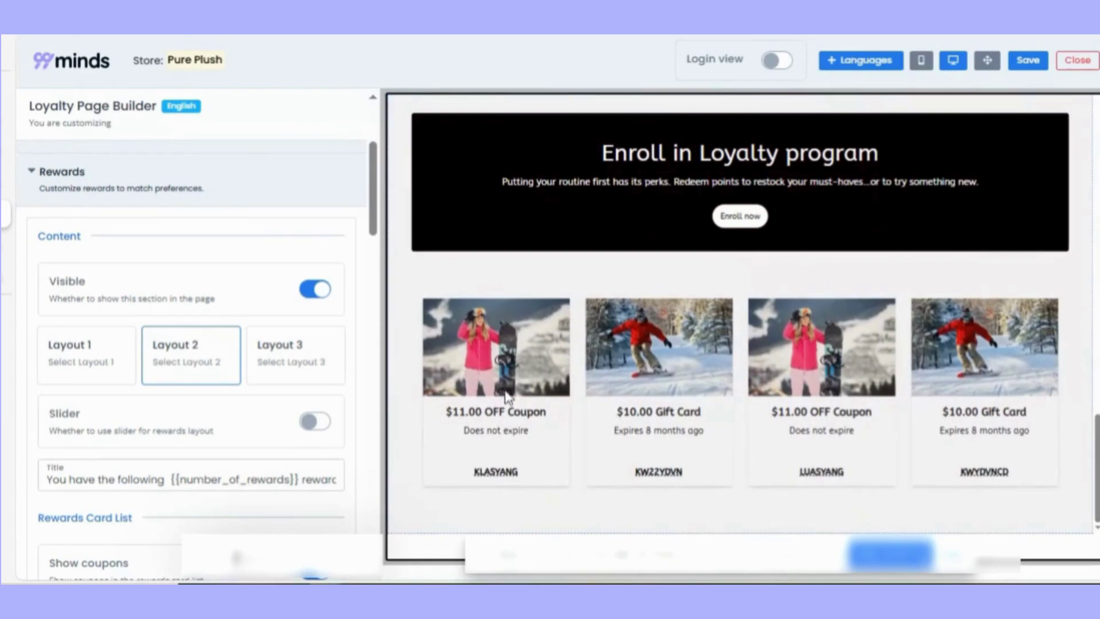
left_click(295, 375)
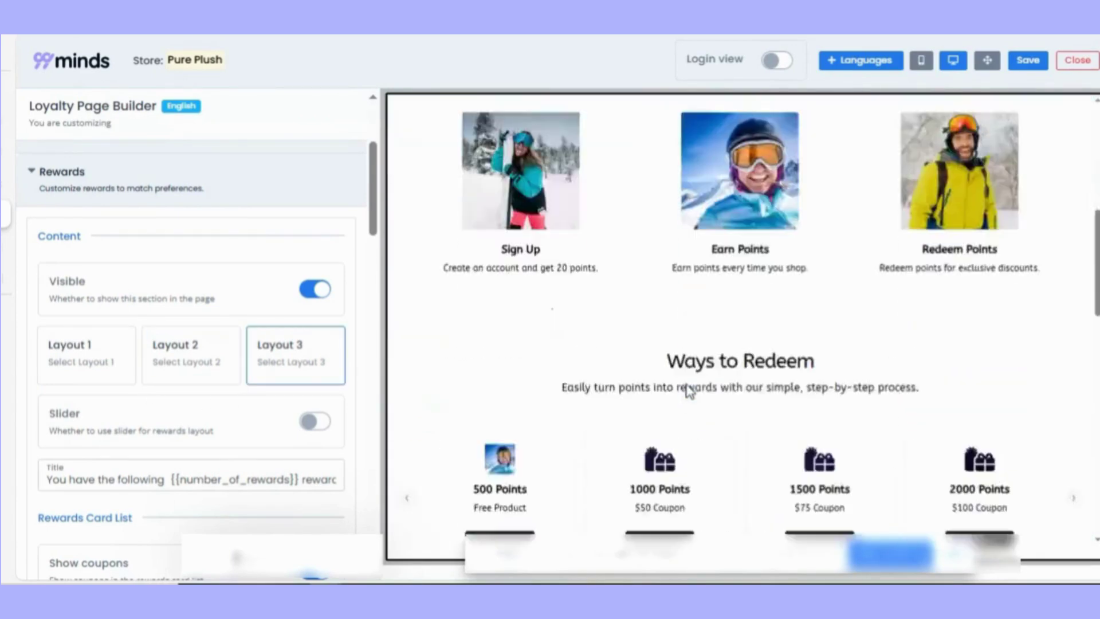
Turn on the slider for the rewards layout and open the Rewards section title for editing.
scroll(123, 361, "down", 3)
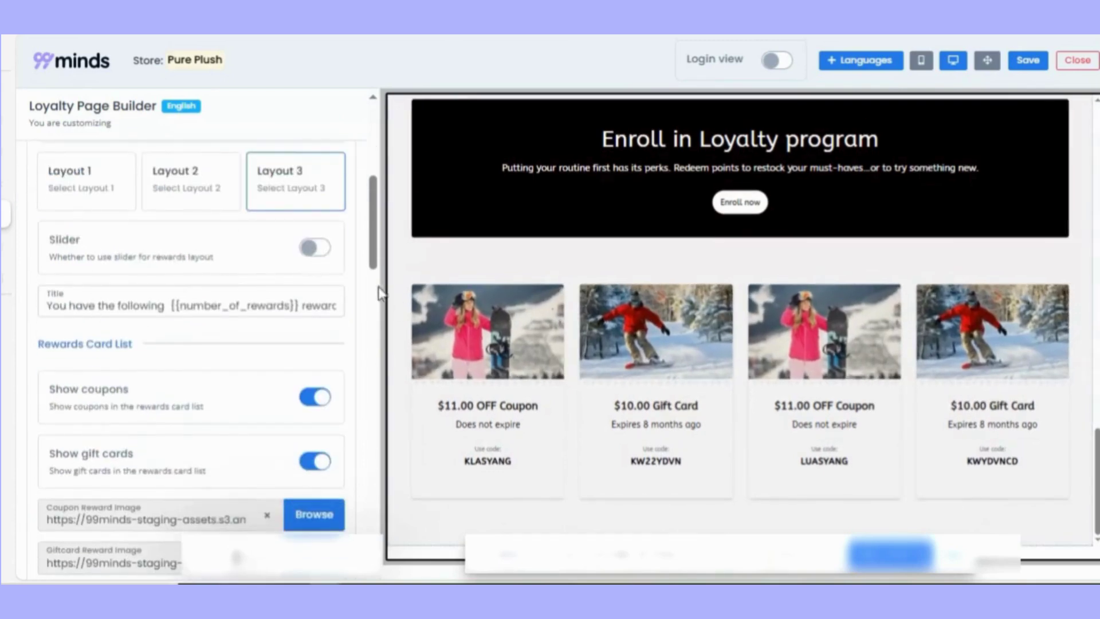
left_click(310, 250)
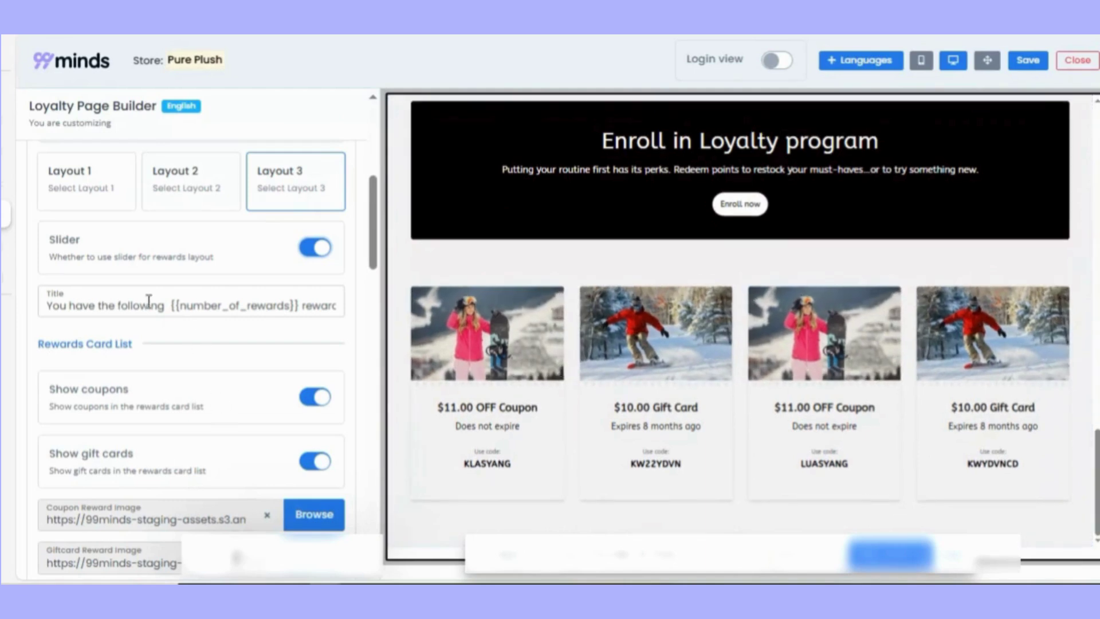
left_click(49, 306)
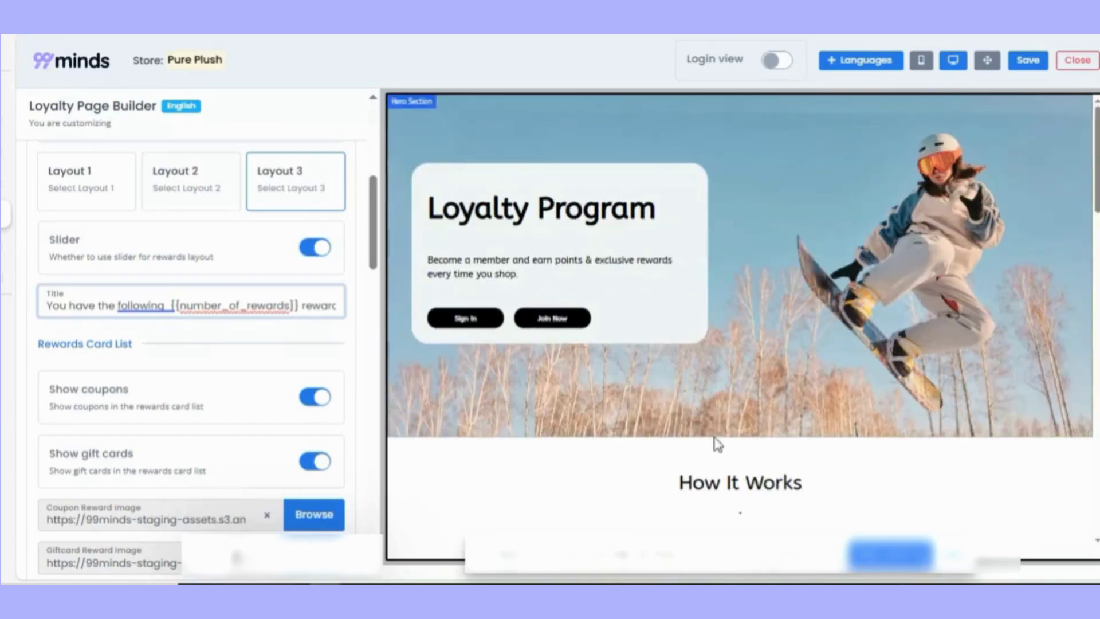
scroll(714, 444, "down", 10)
scroll(715, 436, "down", 6)
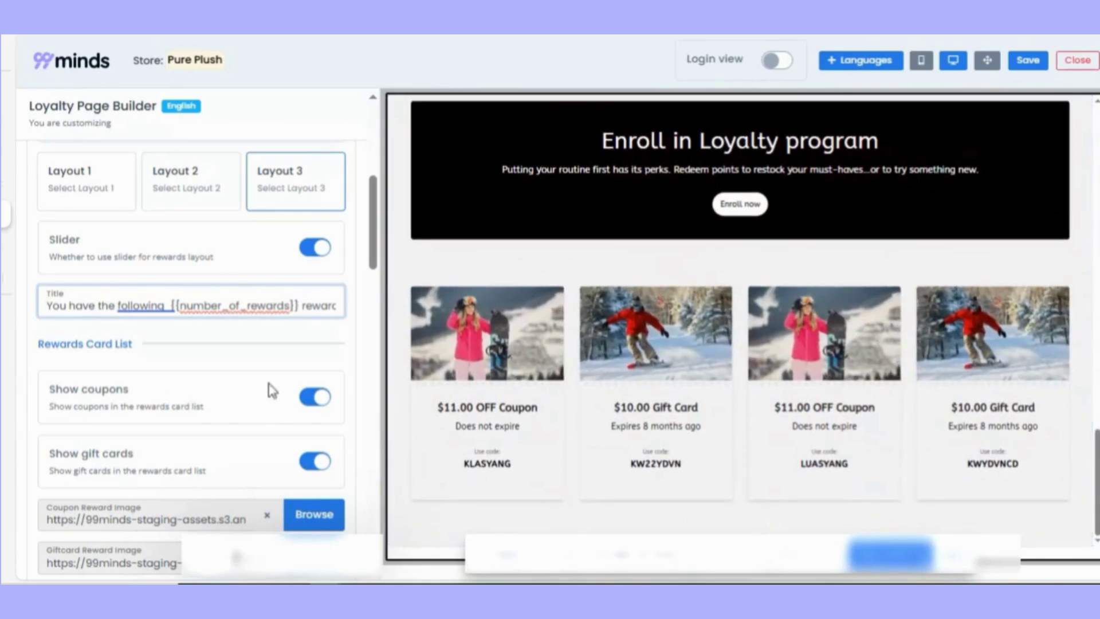
Review the coupon and gift card options of the Rewards Card List and open the file picker for the coupon reward image.
scroll(159, 401, "down", 2)
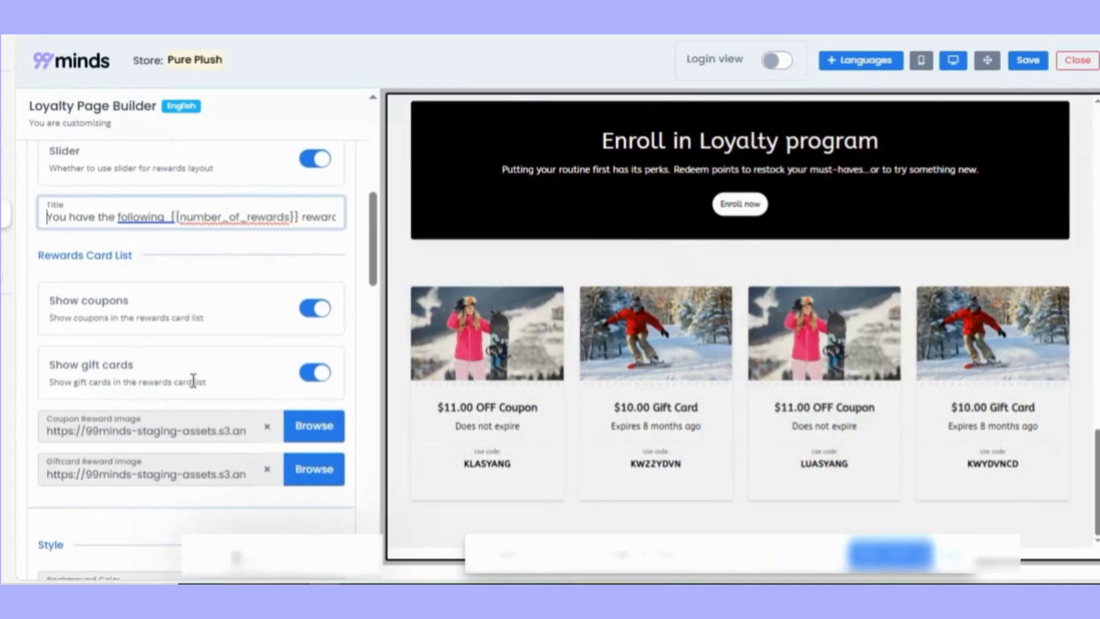
scroll(192, 378, "down", 4)
scroll(216, 388, "up", 4)
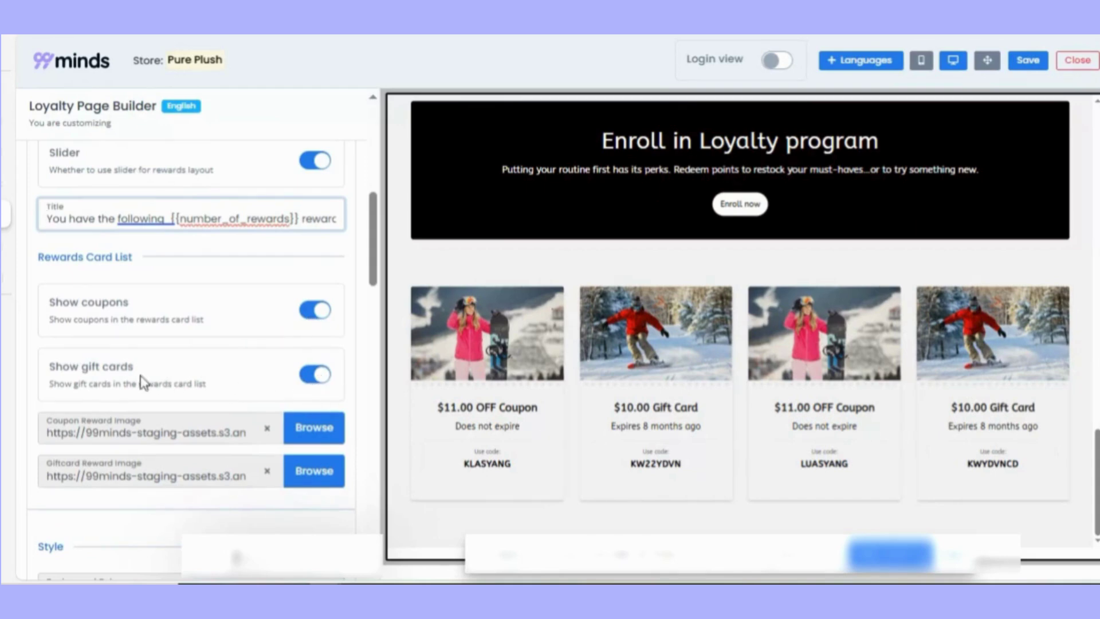
scroll(302, 381, "down", 6)
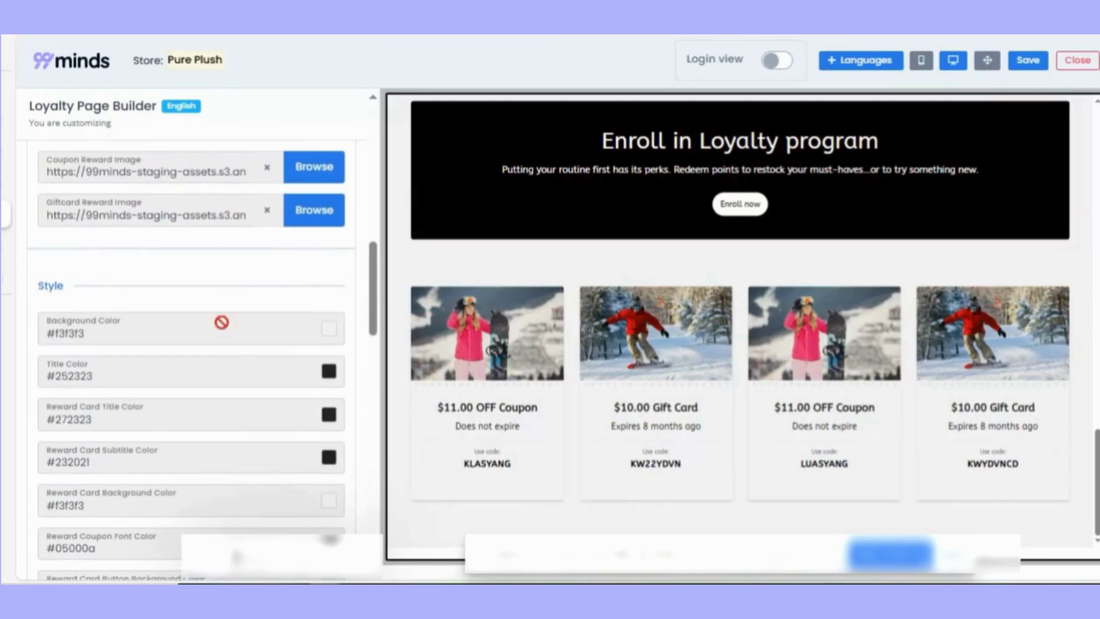
scroll(223, 333, "up", 2)
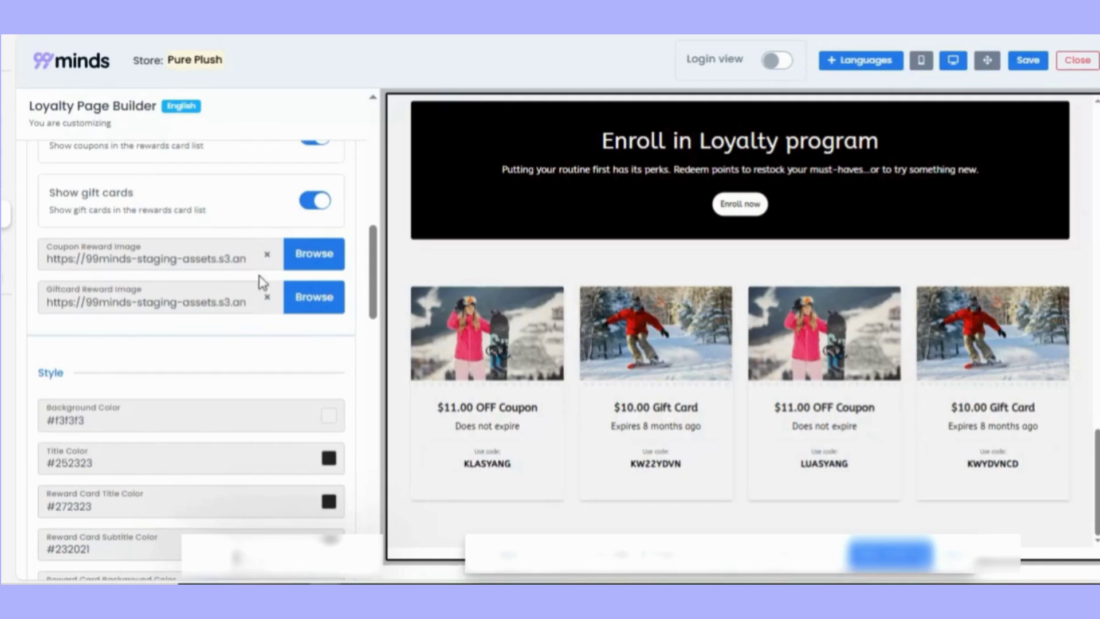
left_click(318, 263)
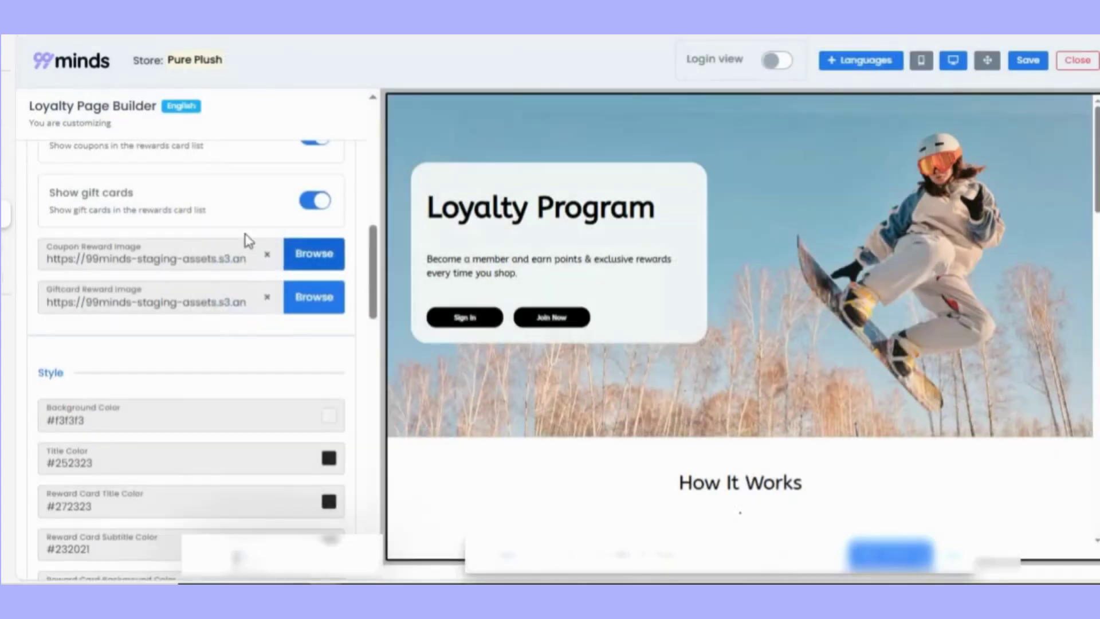
Examine the Rewards section's style settings, including colors, font sizes, image brightness and border radius.
scroll(177, 396, "down", 5)
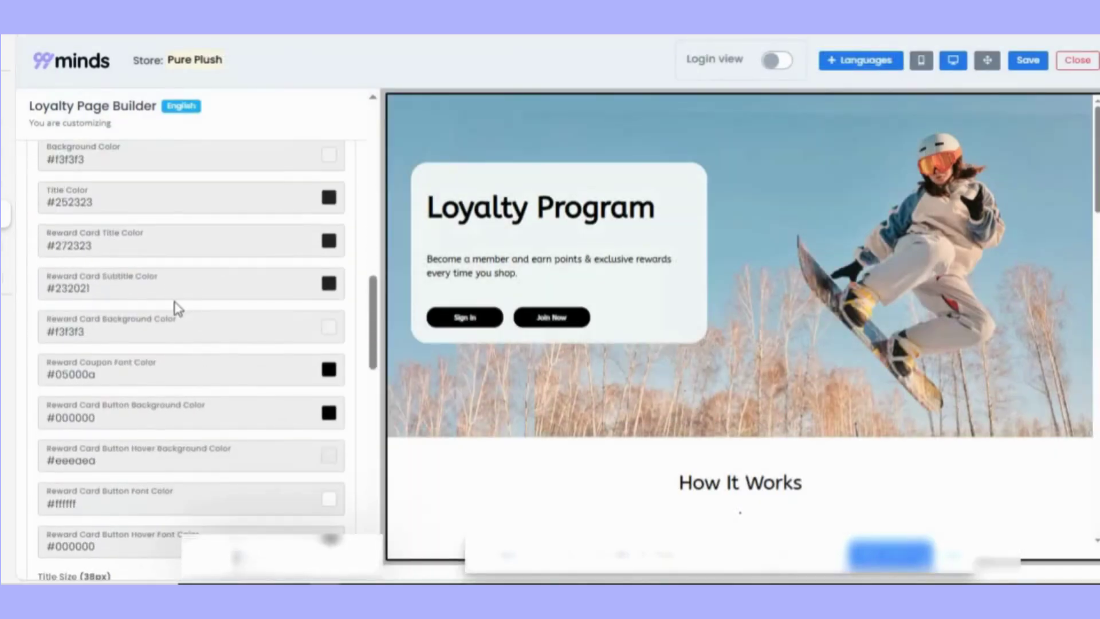
scroll(178, 309, "up", 2)
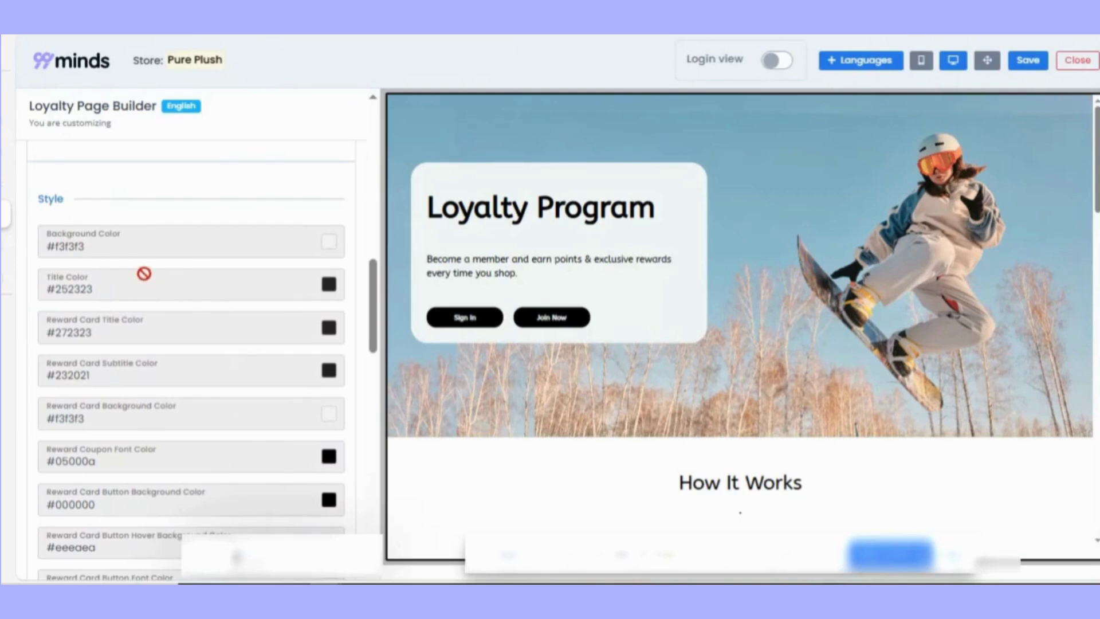
scroll(178, 338, "down", 2)
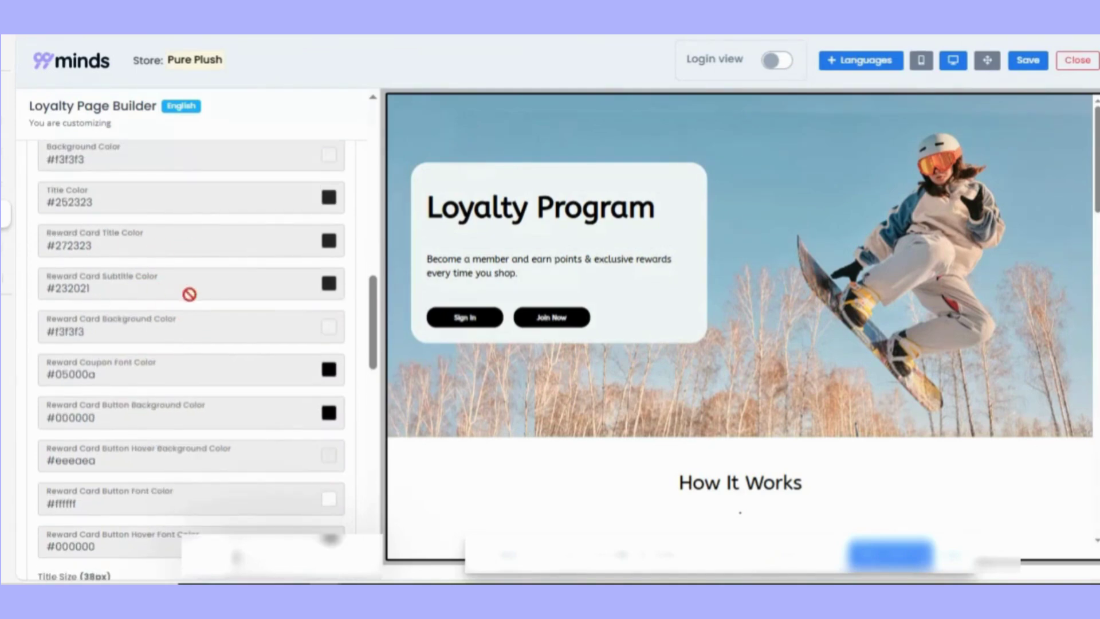
scroll(207, 397, "down", 2)
scroll(208, 397, "down", 2)
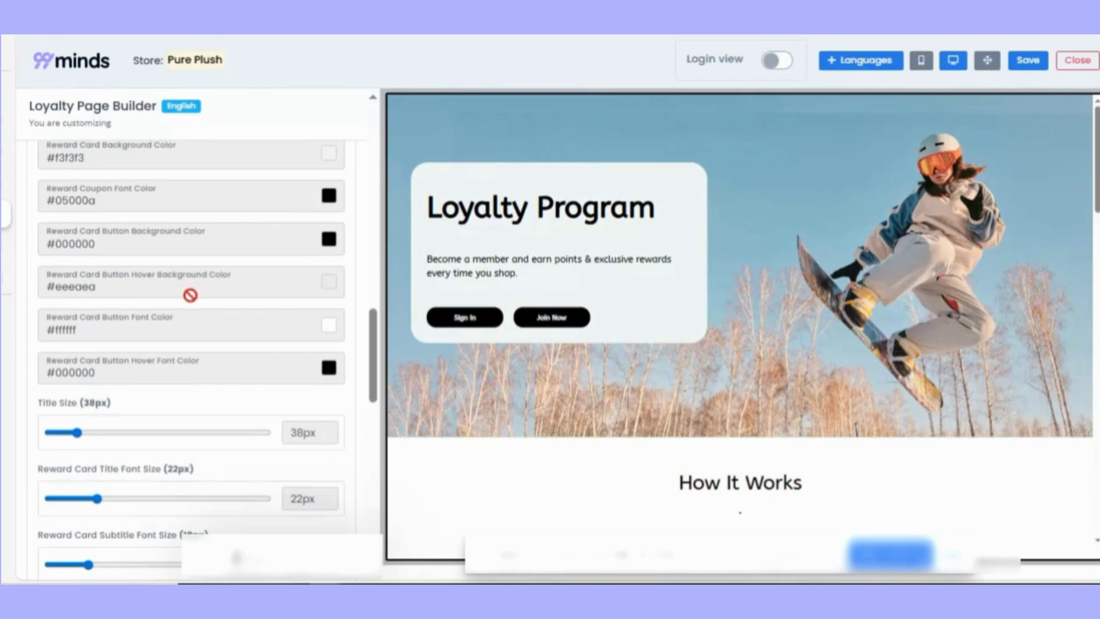
scroll(236, 339, "down", 4)
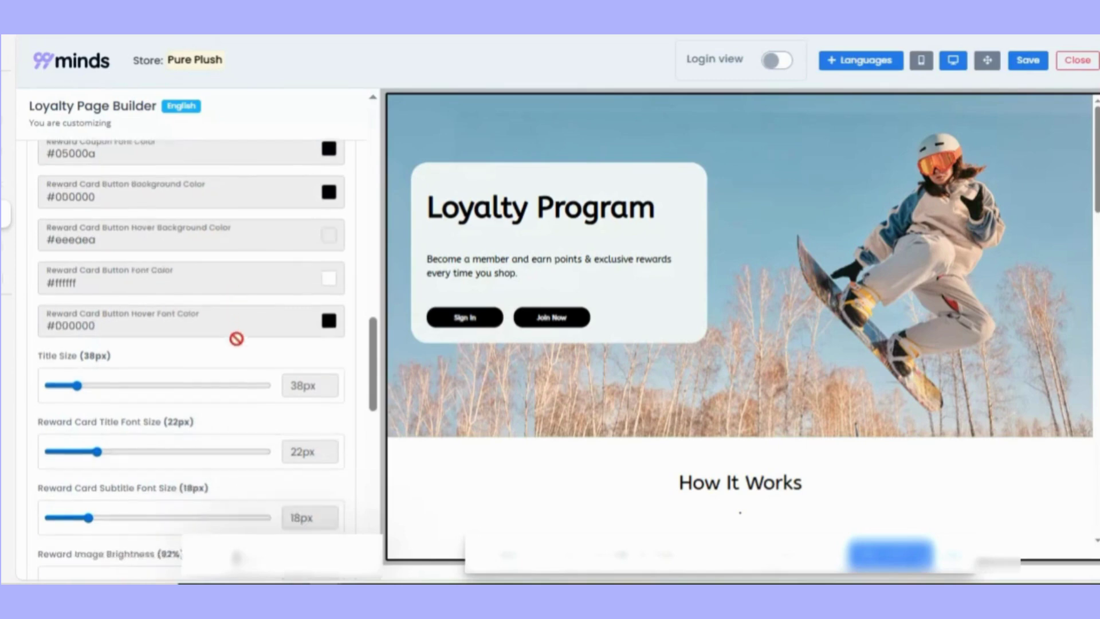
scroll(136, 201, "down", 2)
scroll(160, 255, "up", 2)
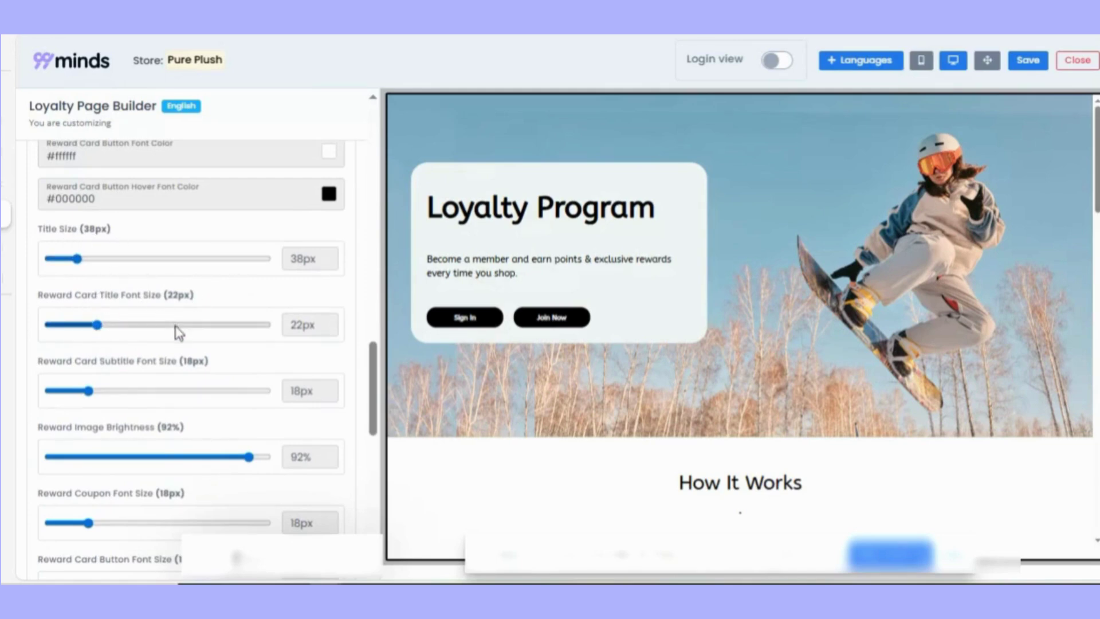
scroll(177, 331, "down", 2)
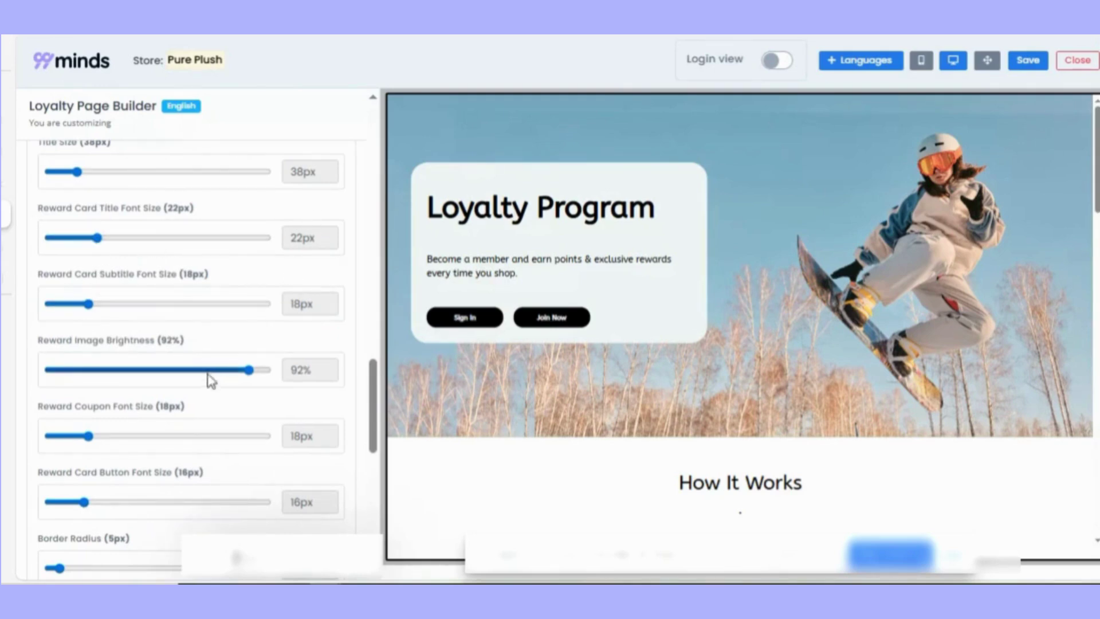
scroll(209, 381, "down", 5)
Save the loyalty page changes and close the Loyalty Page Builder.
scroll(210, 384, "up", 15)
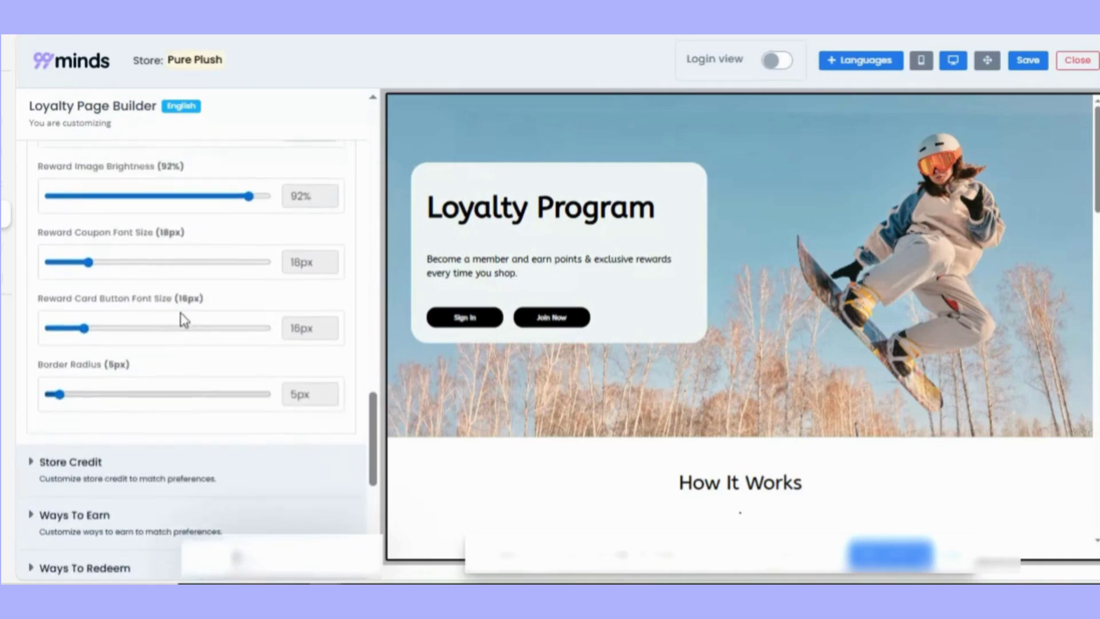
scroll(198, 338, "up", 8)
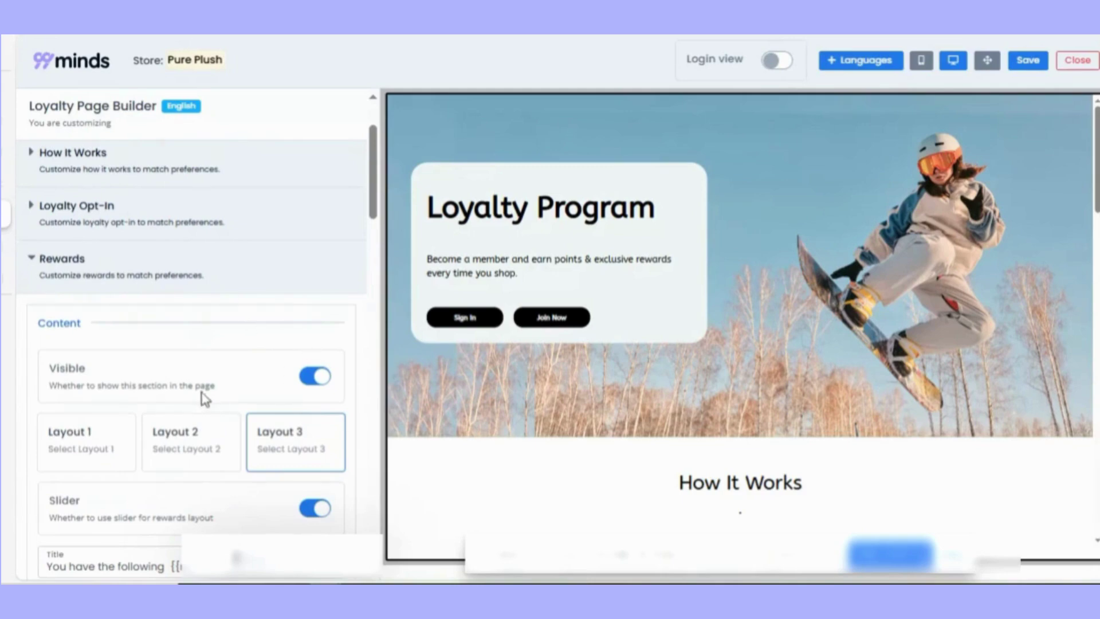
left_click(1029, 62)
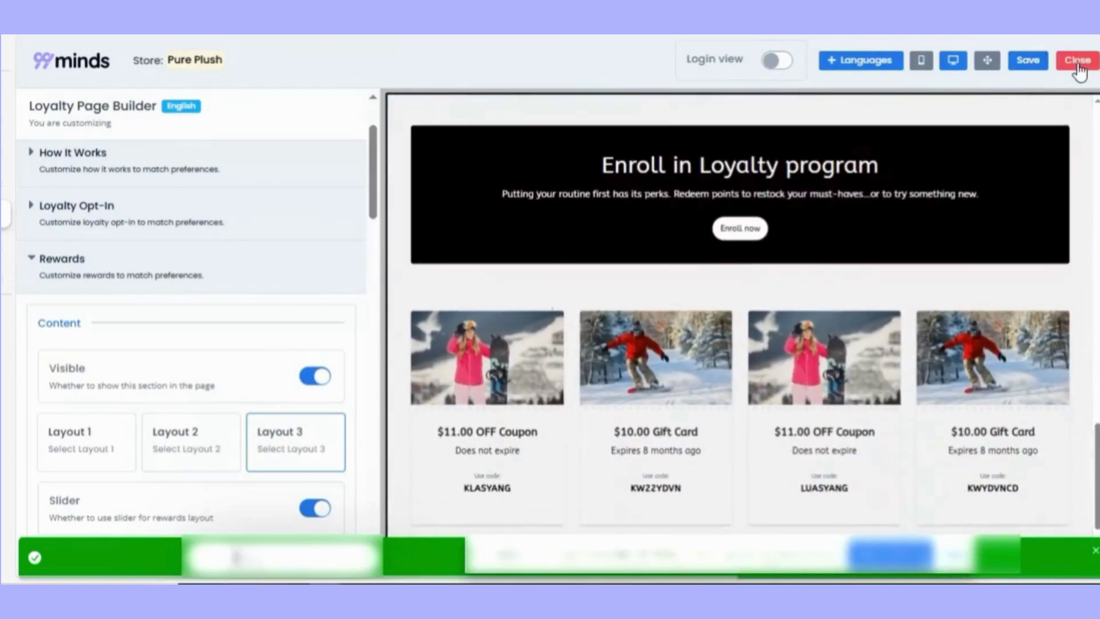
left_click(1077, 60)
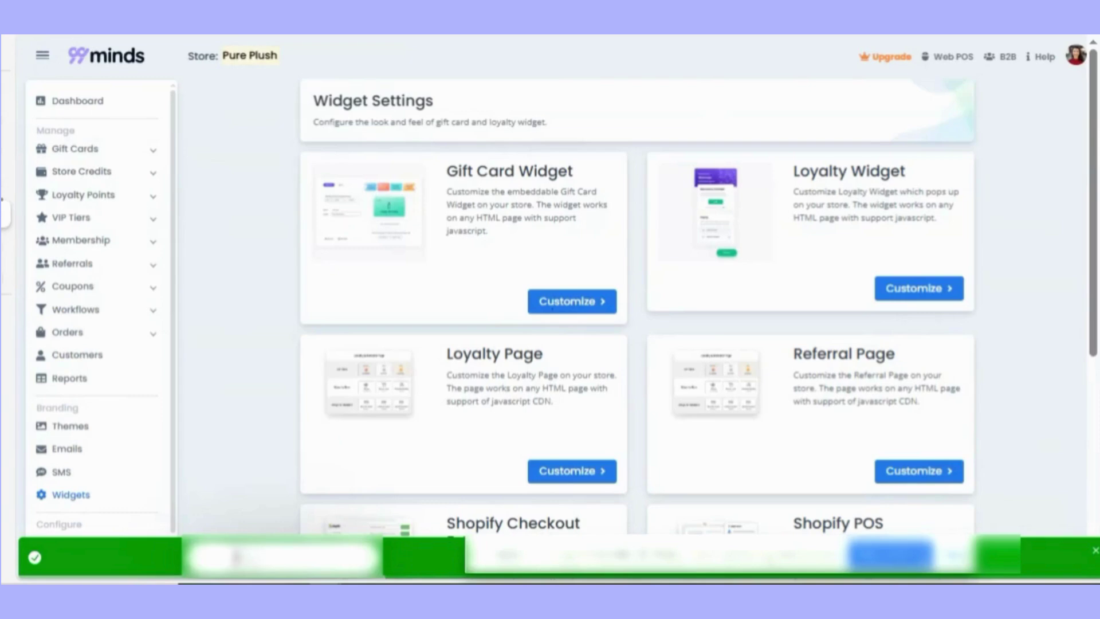
Switch to the Pure Plush 007 storefront and open its Rewards page from the home page to check the published page.
left_click(83, 109)
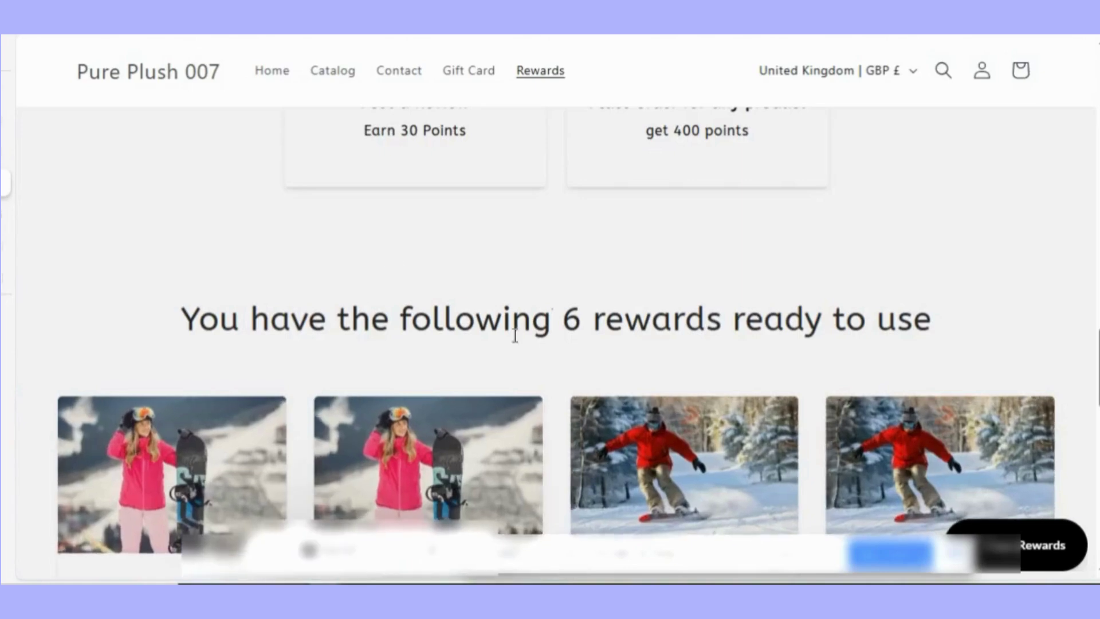
scroll(517, 339, "up", 10)
scroll(520, 348, "up", 5)
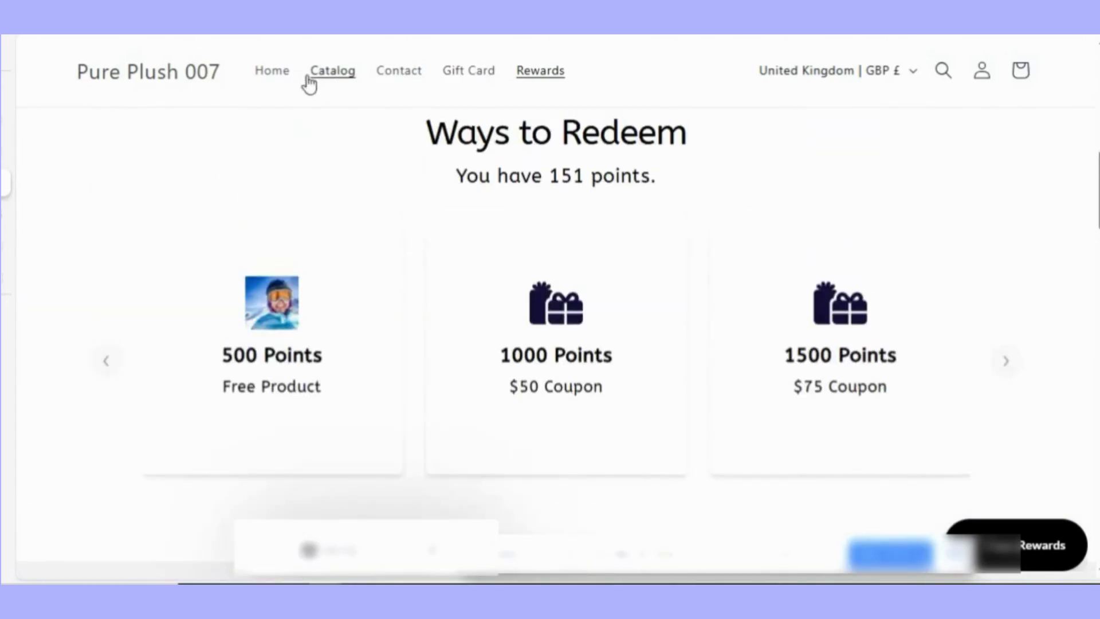
left_click(272, 70)
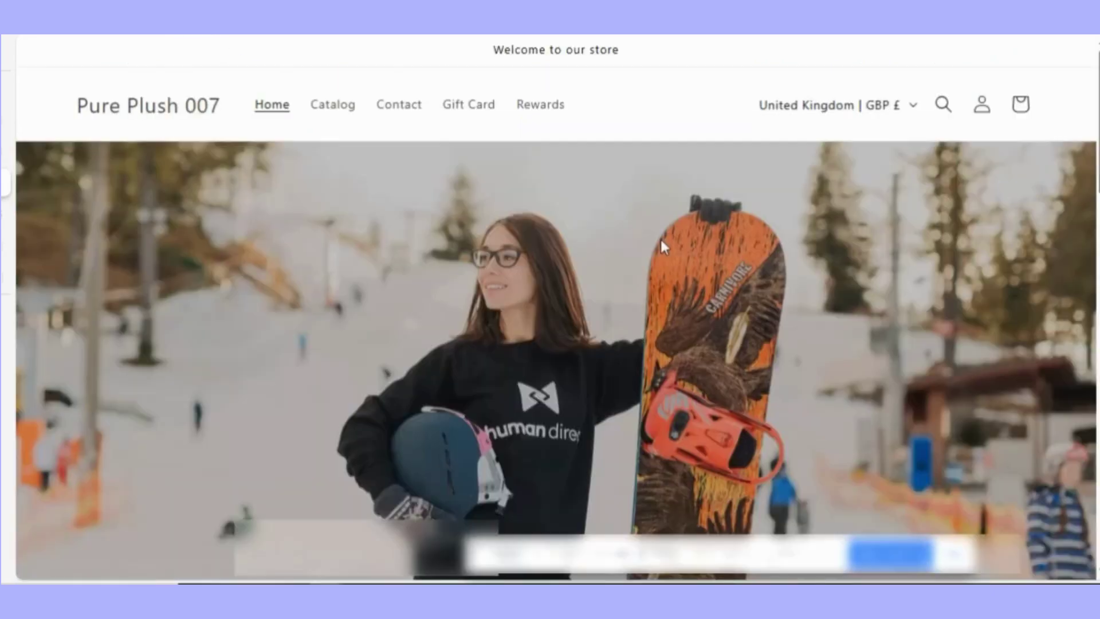
left_click(544, 109)
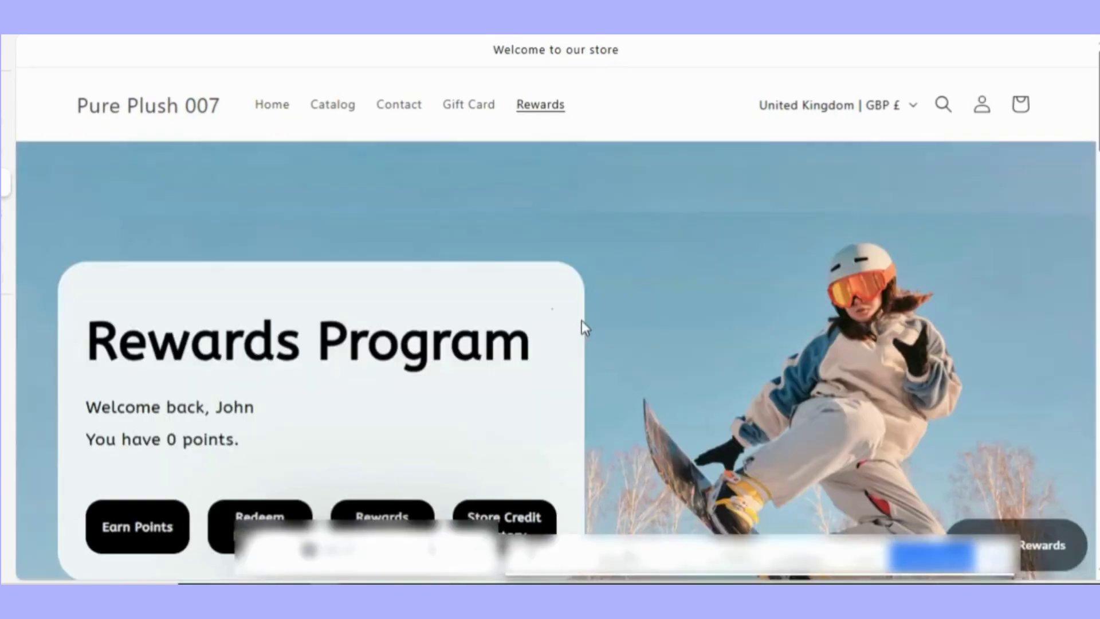
scroll(403, 369, "down", 3)
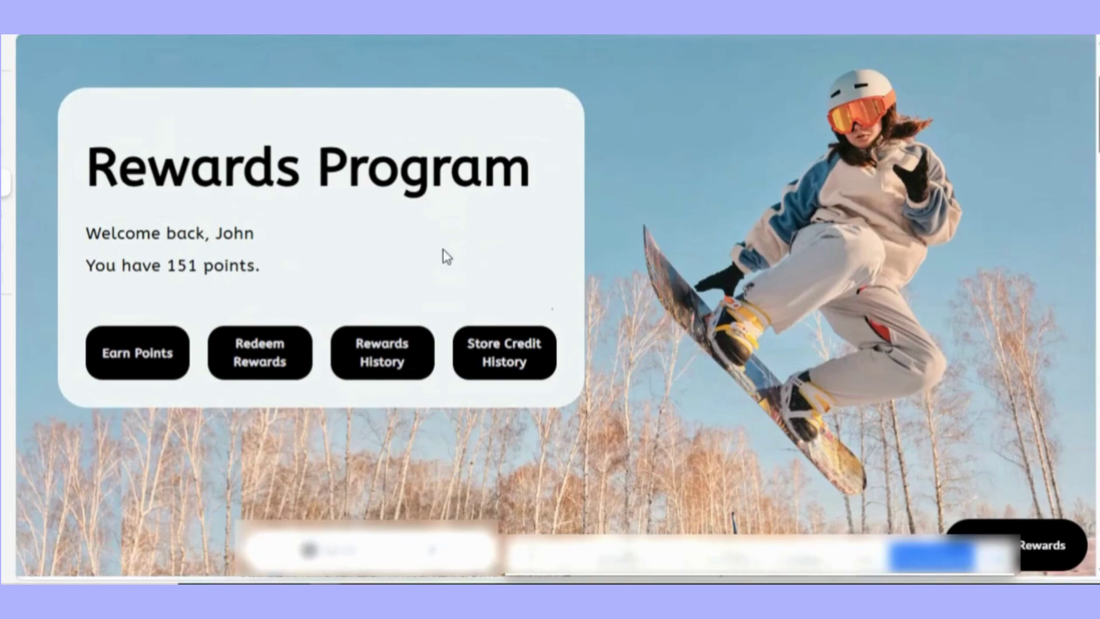
Find the section of ready-to-use rewards on the published Rewards page and check its heading text.
scroll(380, 283, "down", 10)
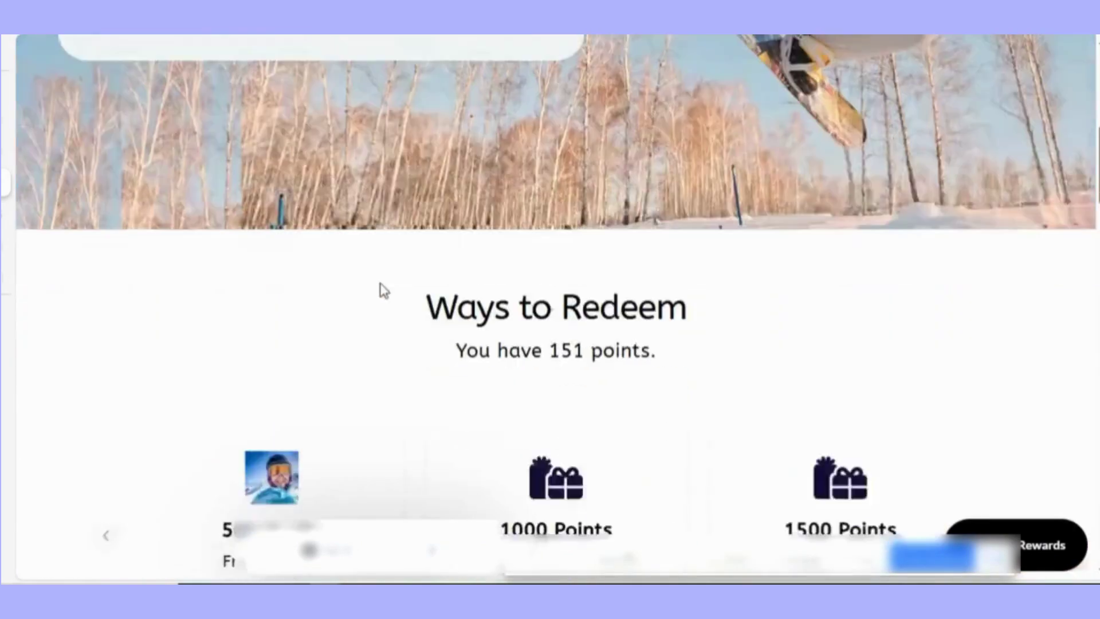
scroll(383, 290, "down", 10)
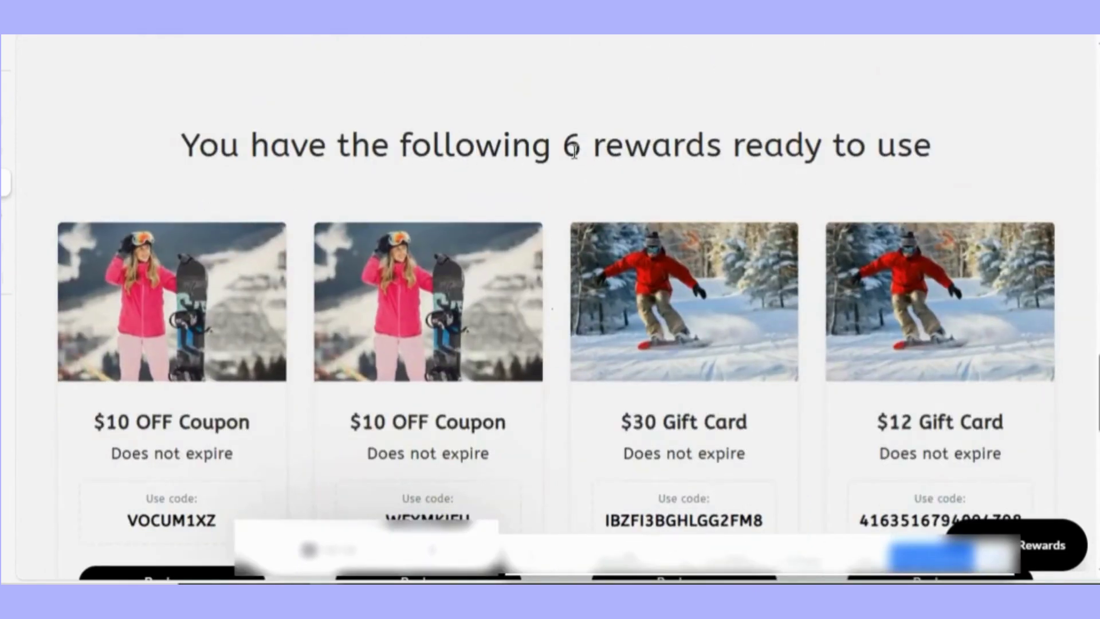
left_click_drag(183, 148, 941, 172)
left_click(854, 186)
scroll(765, 222, "down", 2)
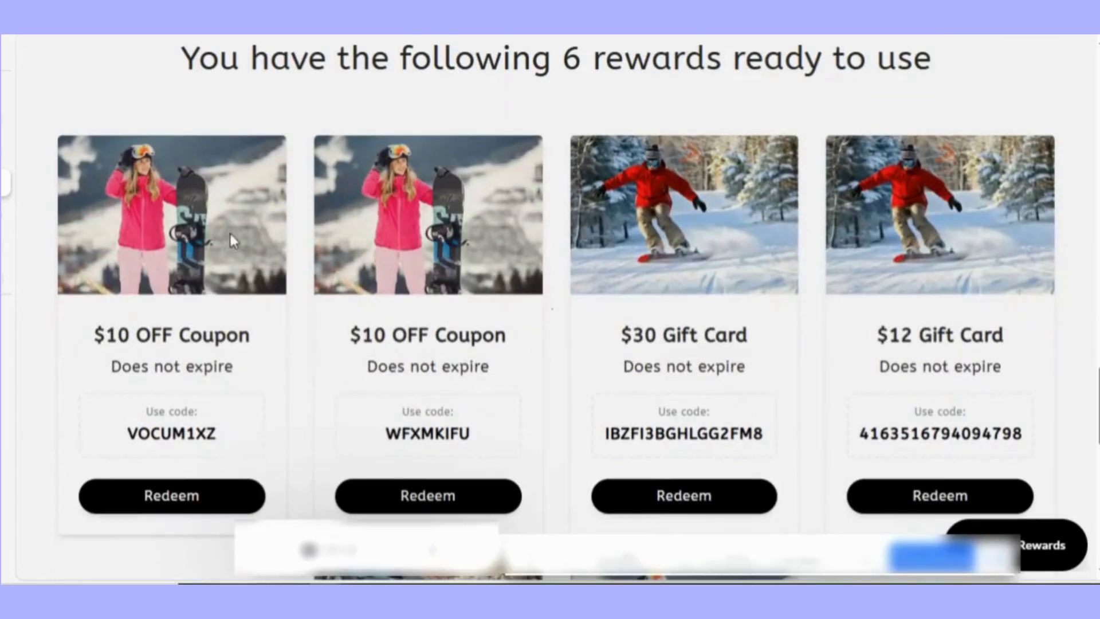
Examine the coupon and gift card reward cards, checking their images, titles, expiry details, codes and Redeem buttons.
scroll(312, 316, "down", 2)
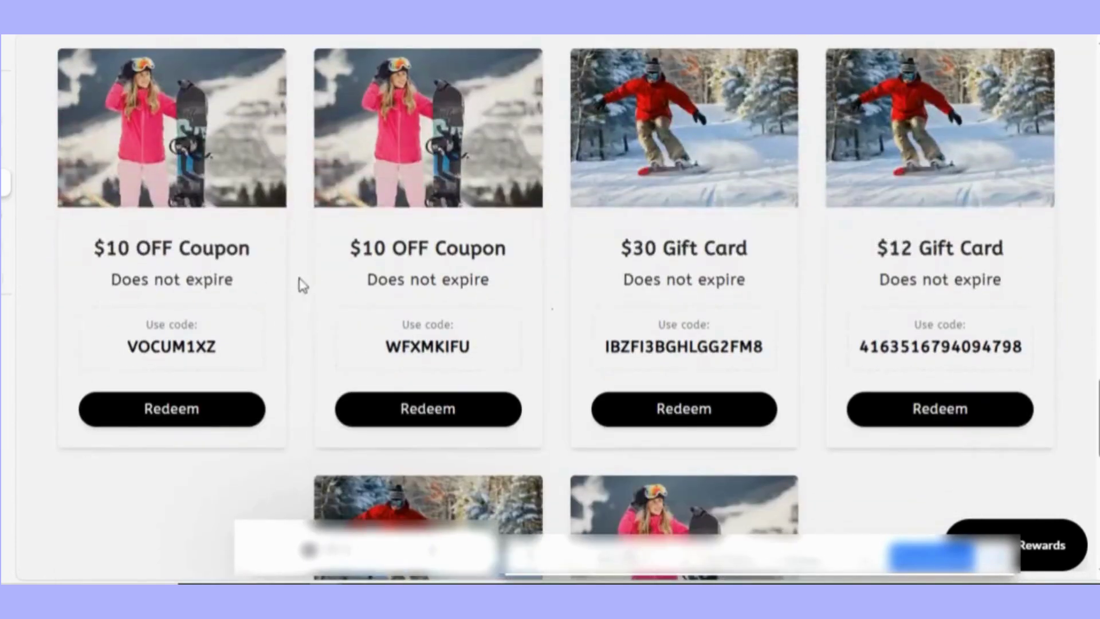
scroll(854, 272, "down", 4)
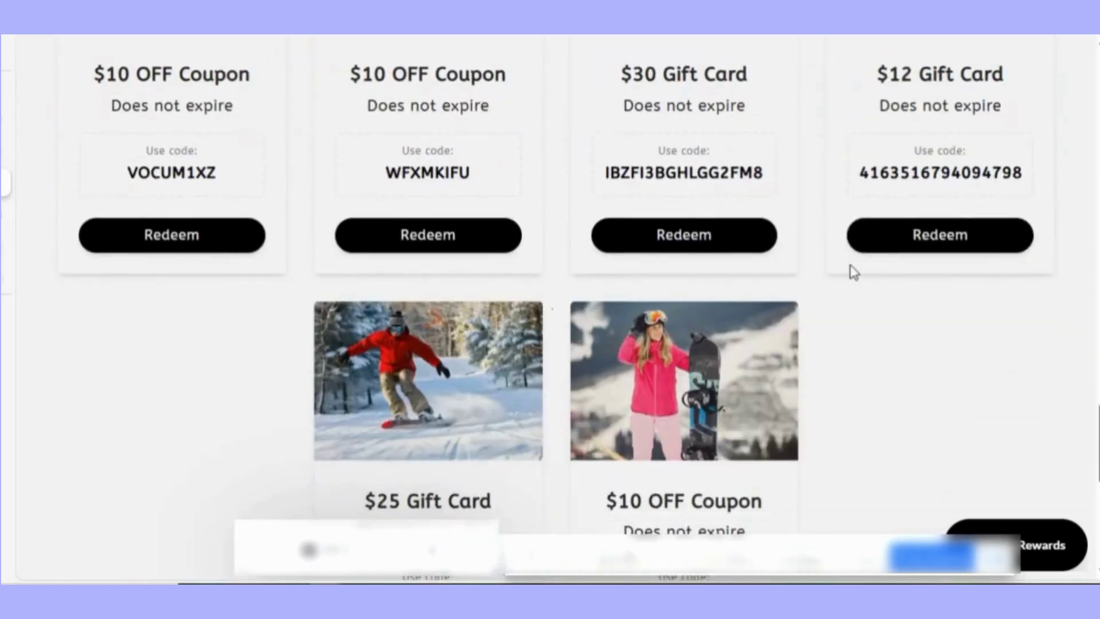
scroll(852, 270, "up", 2)
scroll(760, 312, "down", 4)
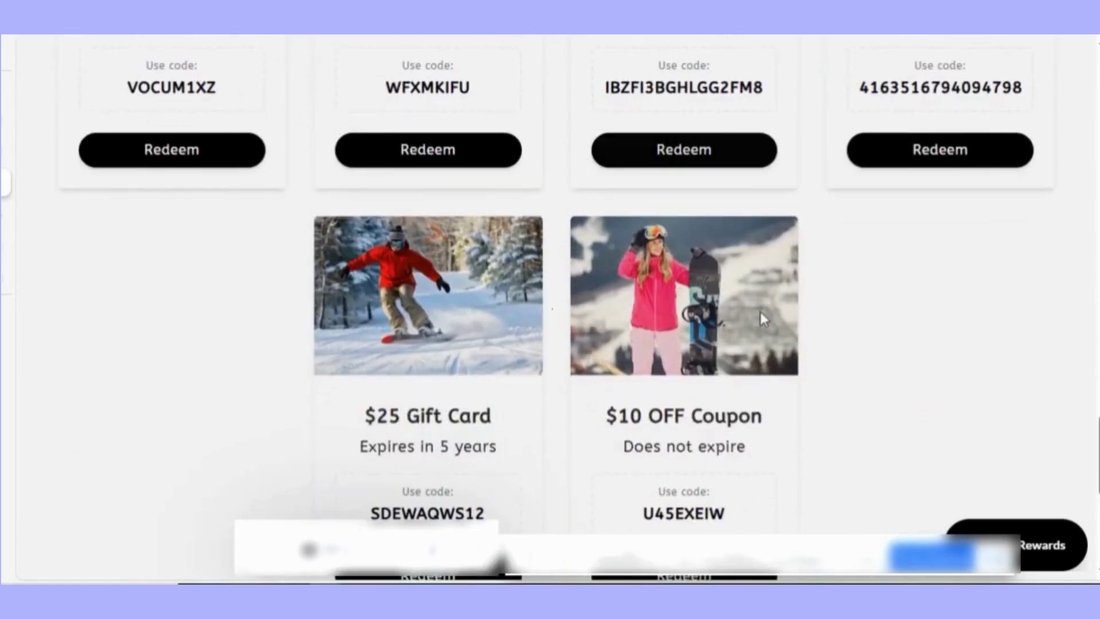
scroll(623, 301, "up", 2)
scroll(624, 306, "up", 4)
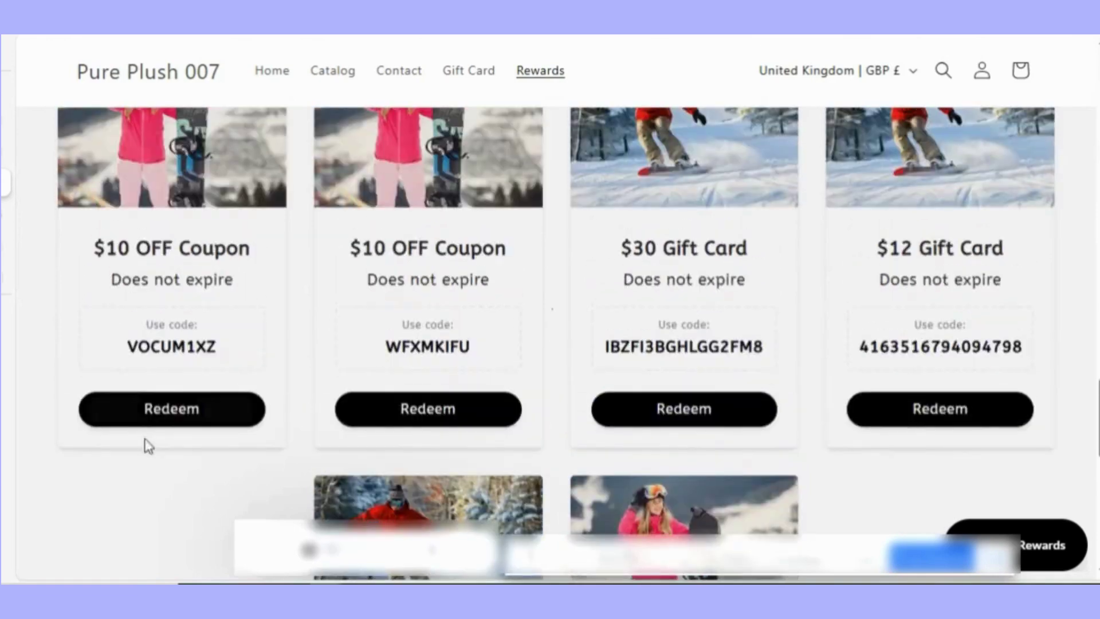
scroll(386, 381, "up", 2)
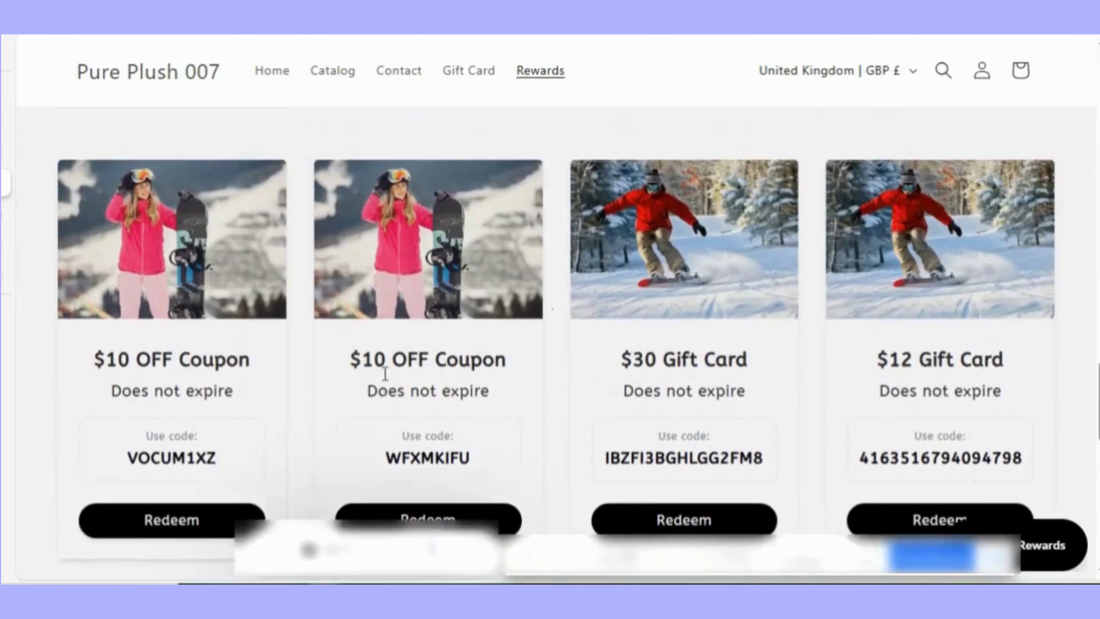
scroll(386, 381, "down", 2)
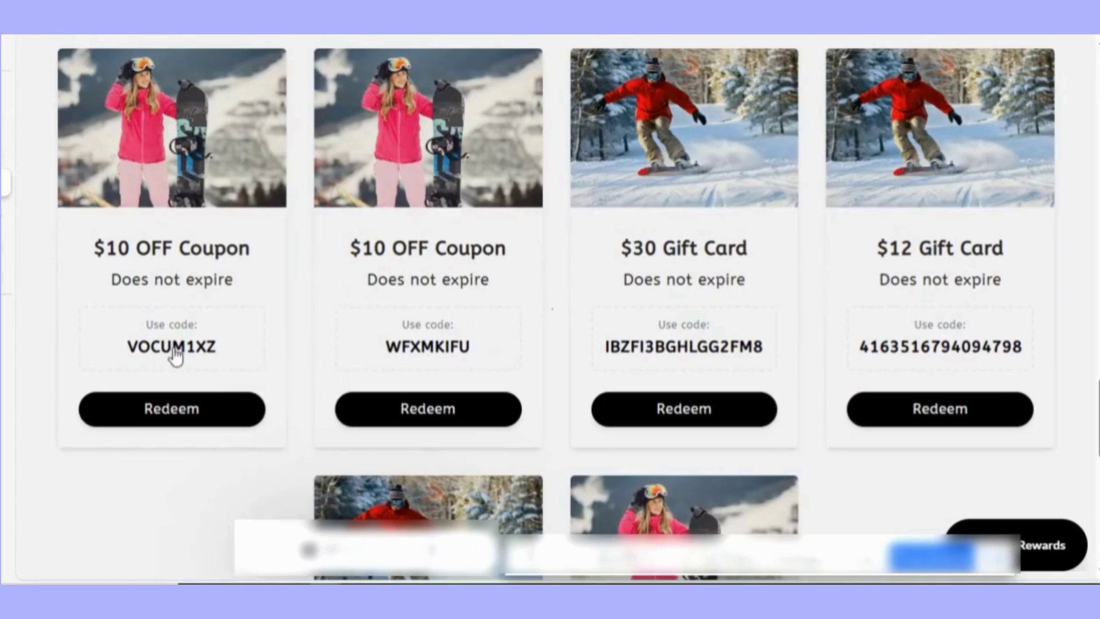
scroll(583, 309, "down", 7)
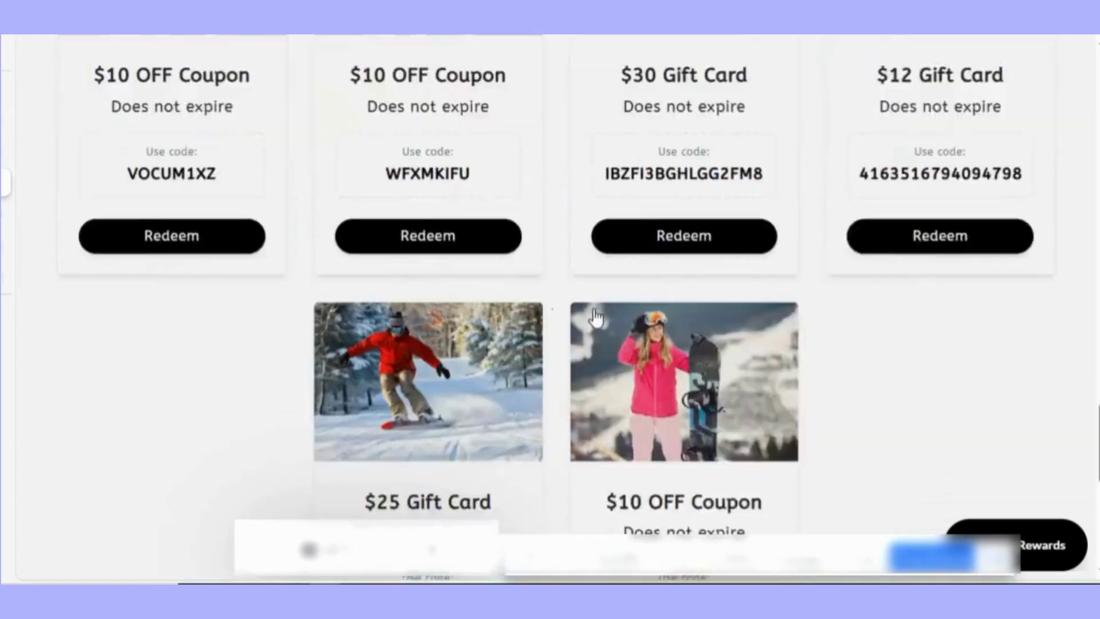
scroll(590, 314, "up", 3)
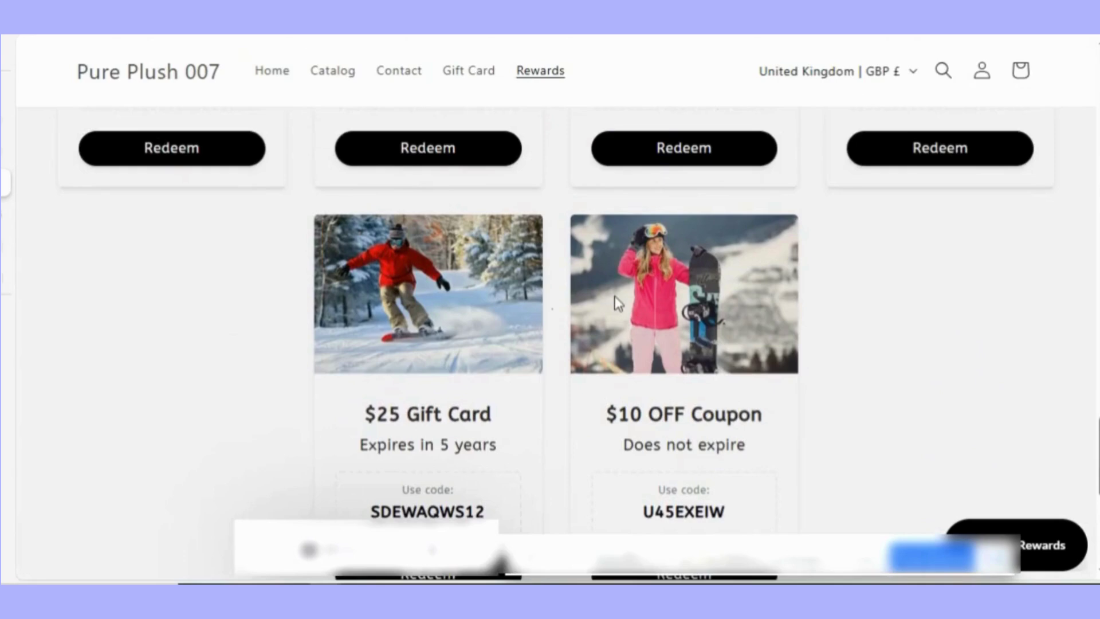
scroll(636, 343, "up", 2)
scroll(650, 399, "up", 4)
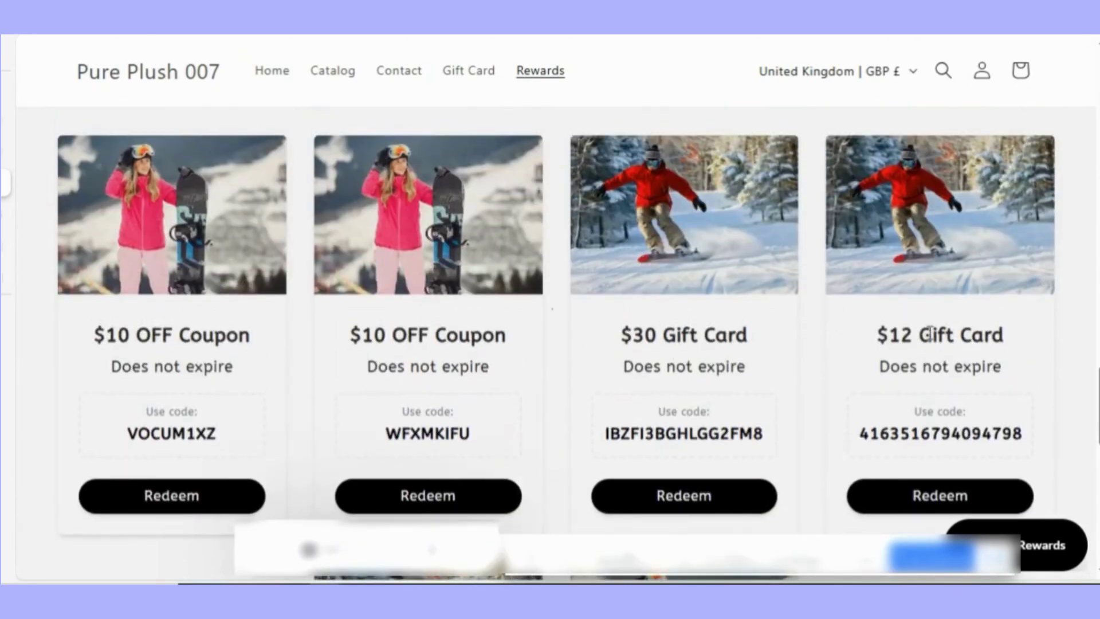
scroll(288, 238, "down", 3)
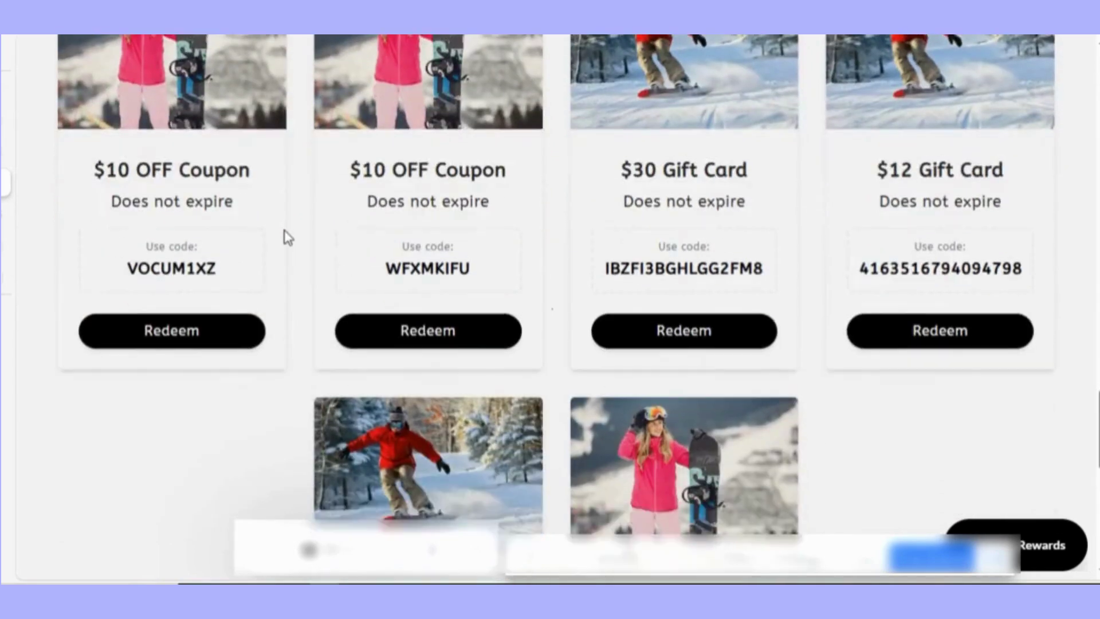
scroll(288, 239, "up", 3)
scroll(213, 147, "up", 5)
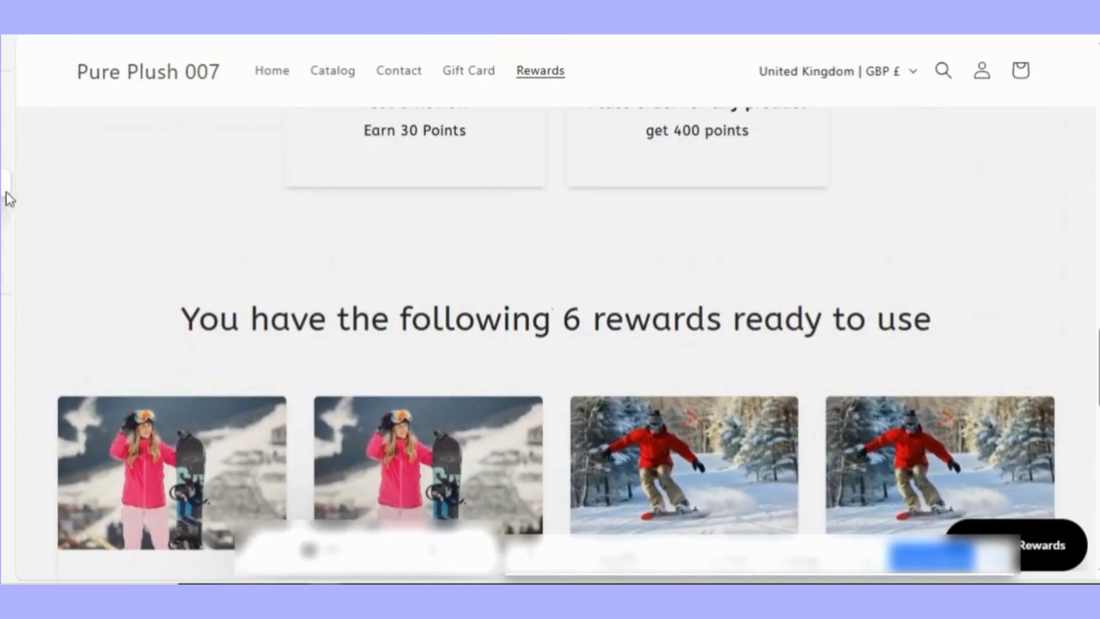